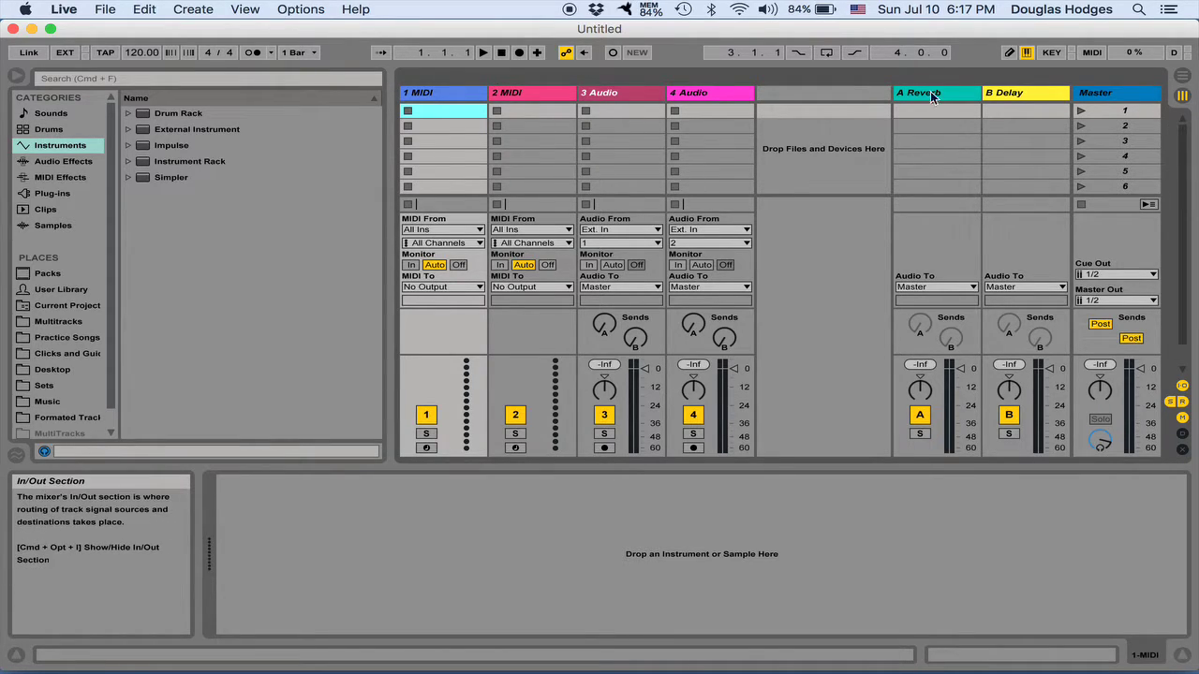
# - Switch to Arrangement View and open Can't Stop Your Love_G_78 BPM_4_4.als from its project in the Formated Tracks folder
pyautogui.click(1183, 80)
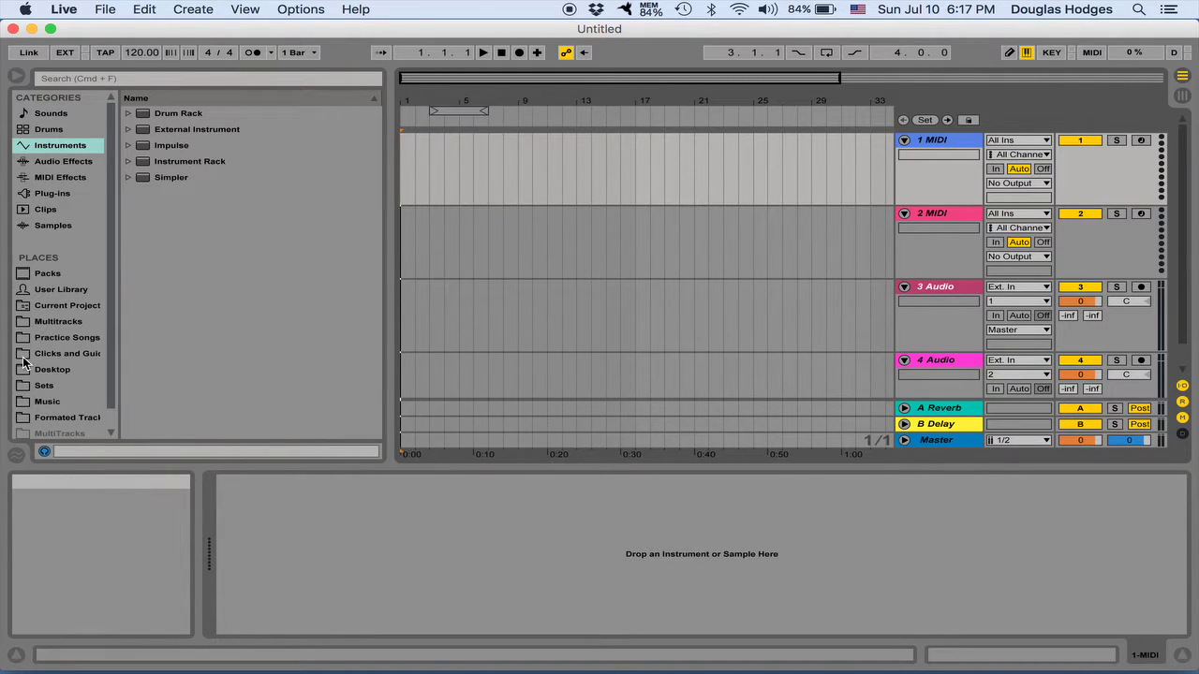
pyautogui.scroll(-1, 25, 365)
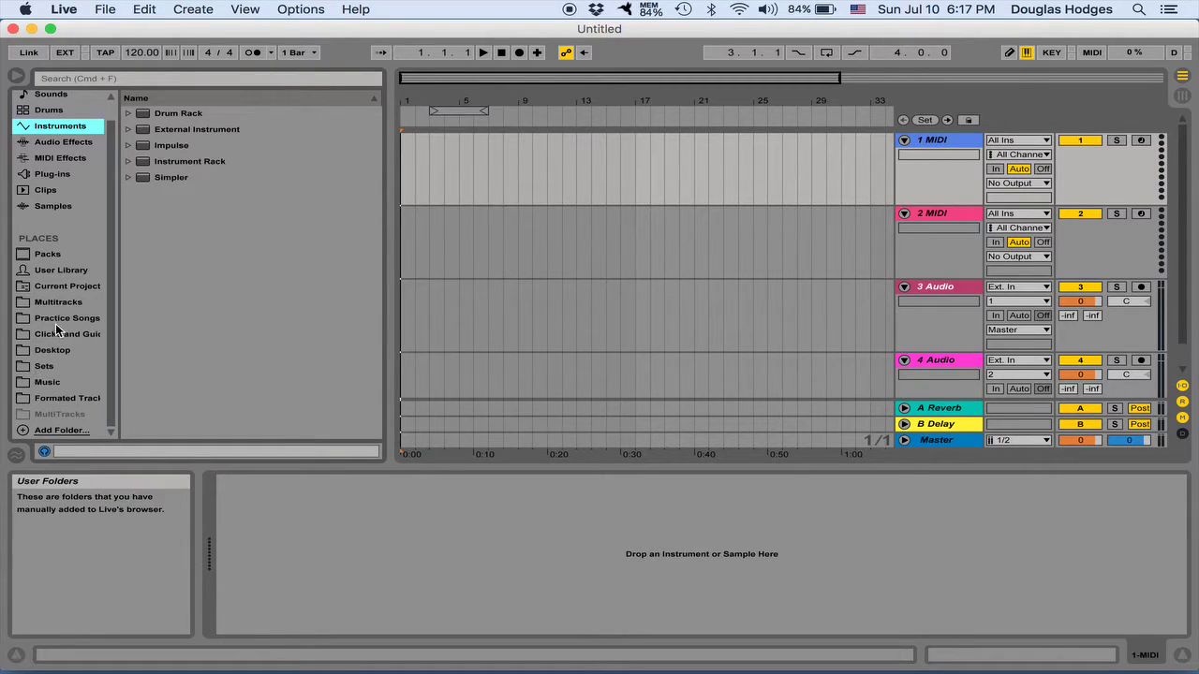
pyautogui.click(42, 383)
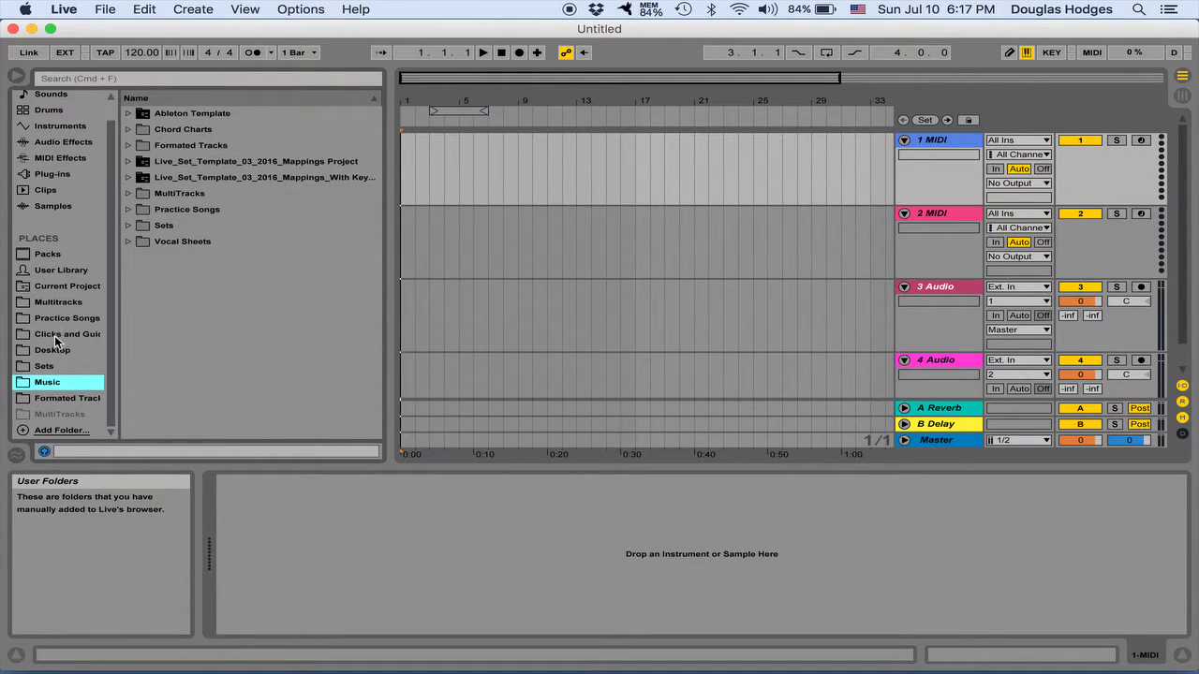
pyautogui.click(52, 399)
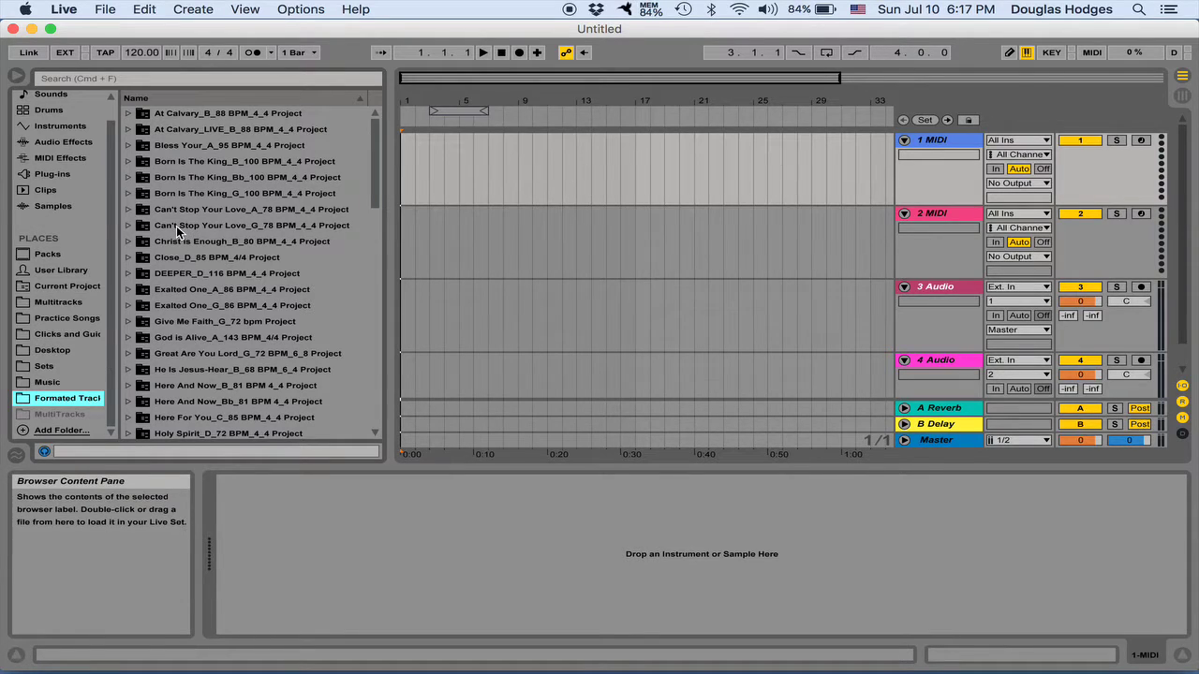
pyautogui.click(126, 227)
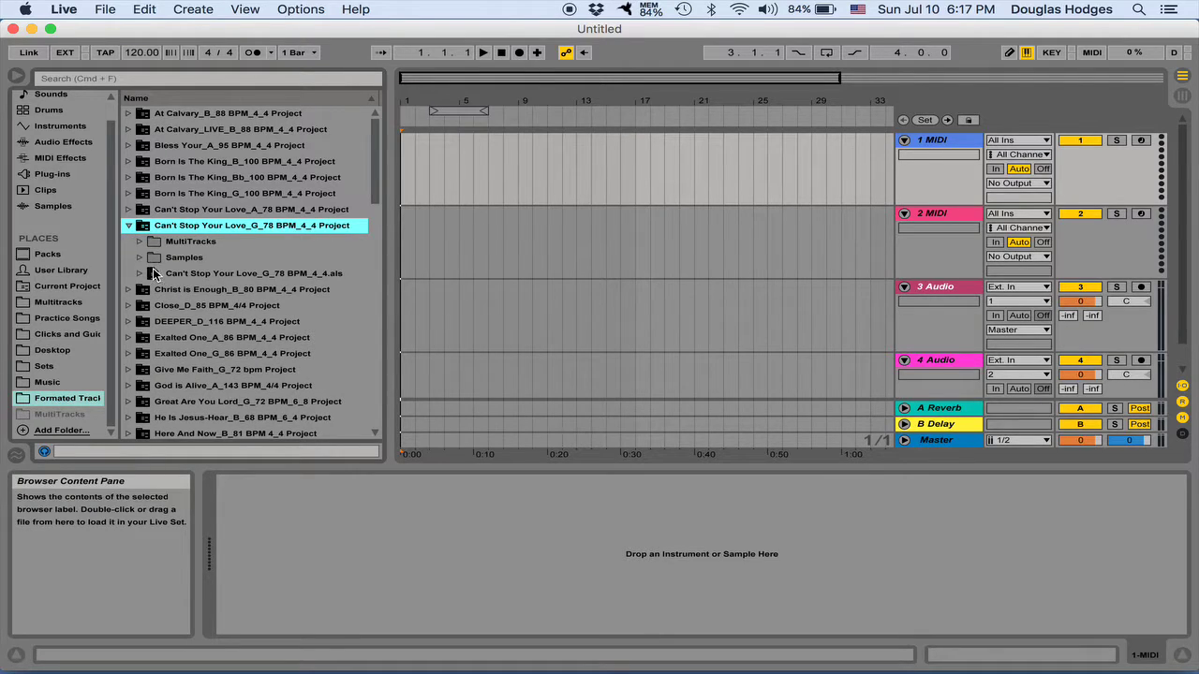
pyautogui.doubleClick(154, 272)
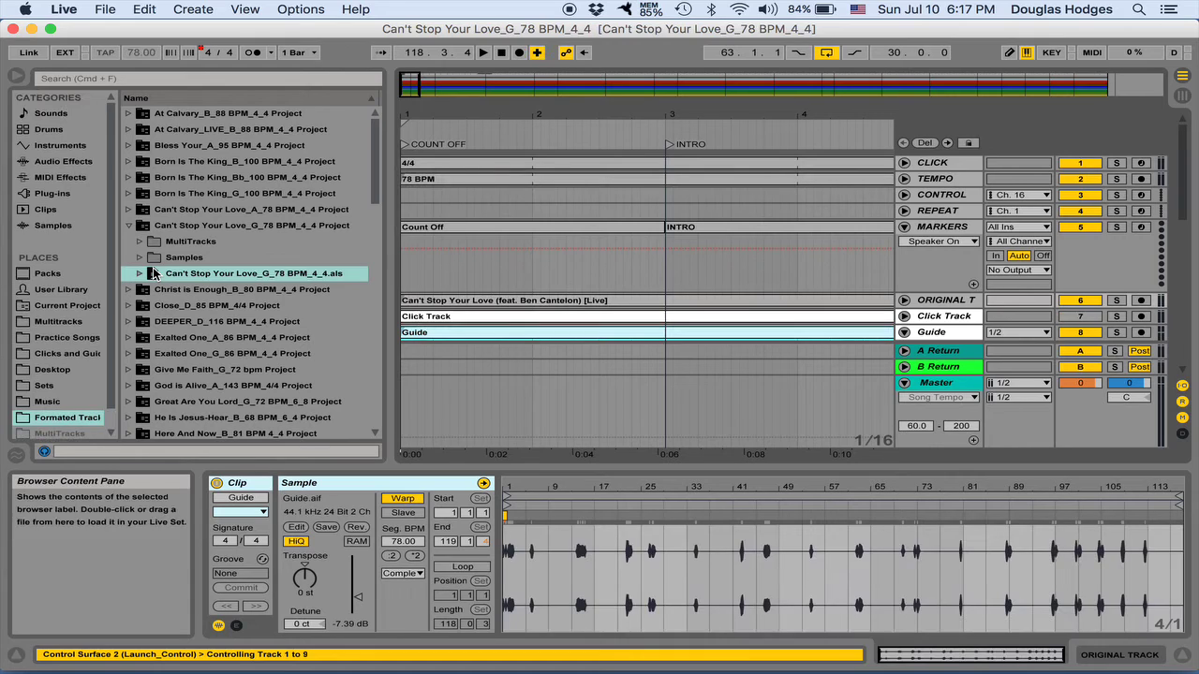
# - Narrow the browser to widen the arrangement and look over the tracks from CLICK to the start of the song's group
pyautogui.moveTo(390, 174); pyautogui.dragTo(137, 184)
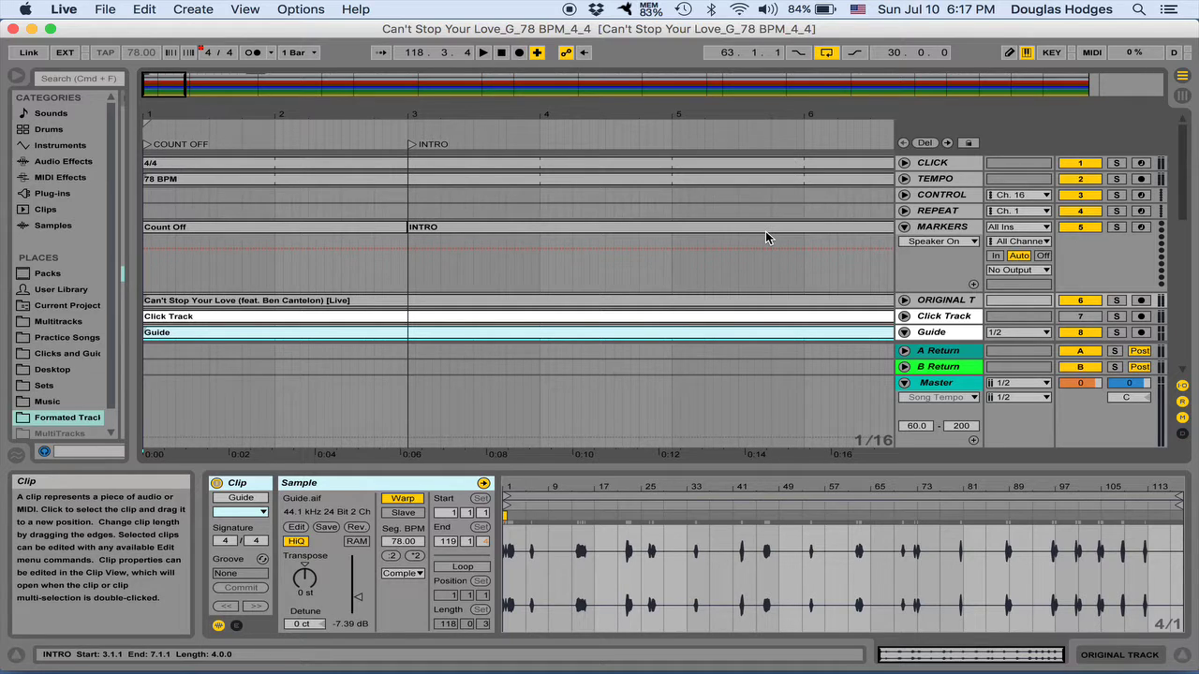
pyautogui.scroll(-5, 765, 239)
pyautogui.scroll(5, 765, 241)
pyautogui.scroll(-5, 765, 242)
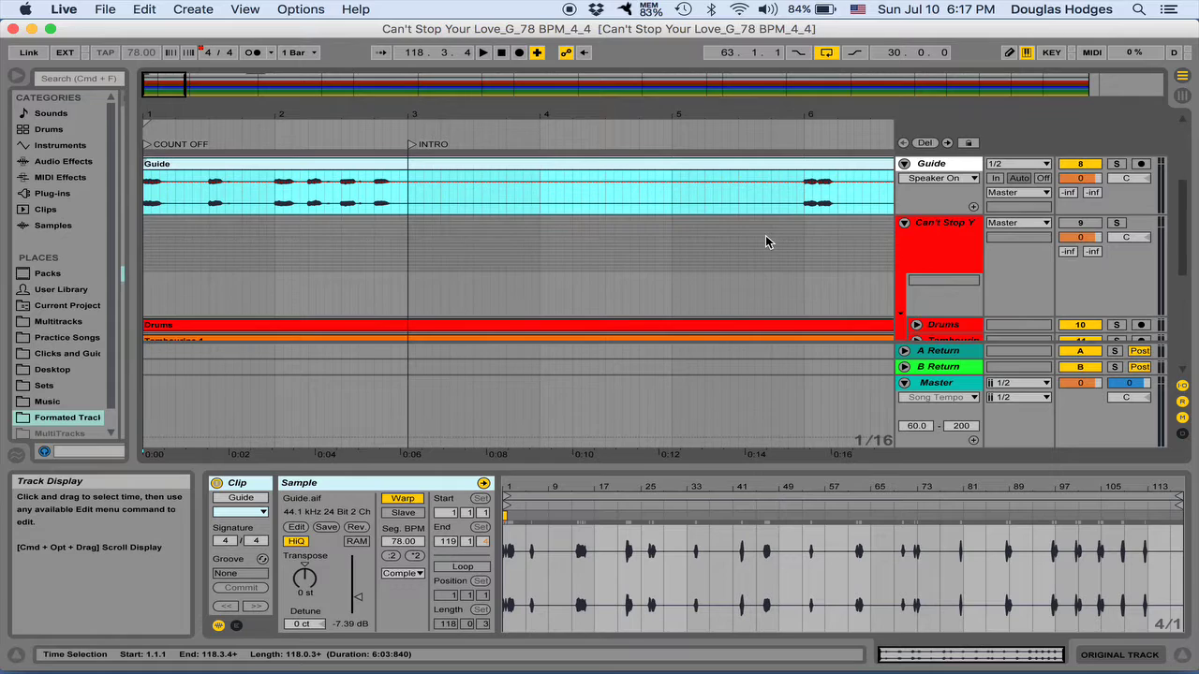
pyautogui.click(1017, 222)
pyautogui.press('Escape')
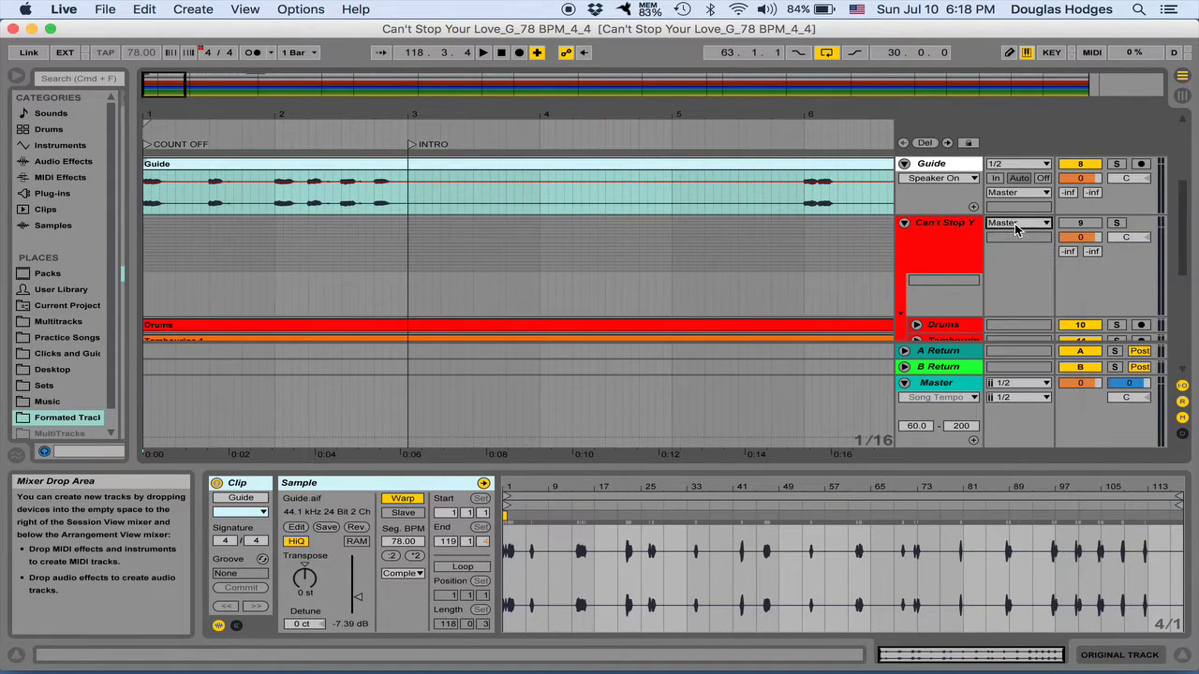
pyautogui.scroll(10, 996, 281)
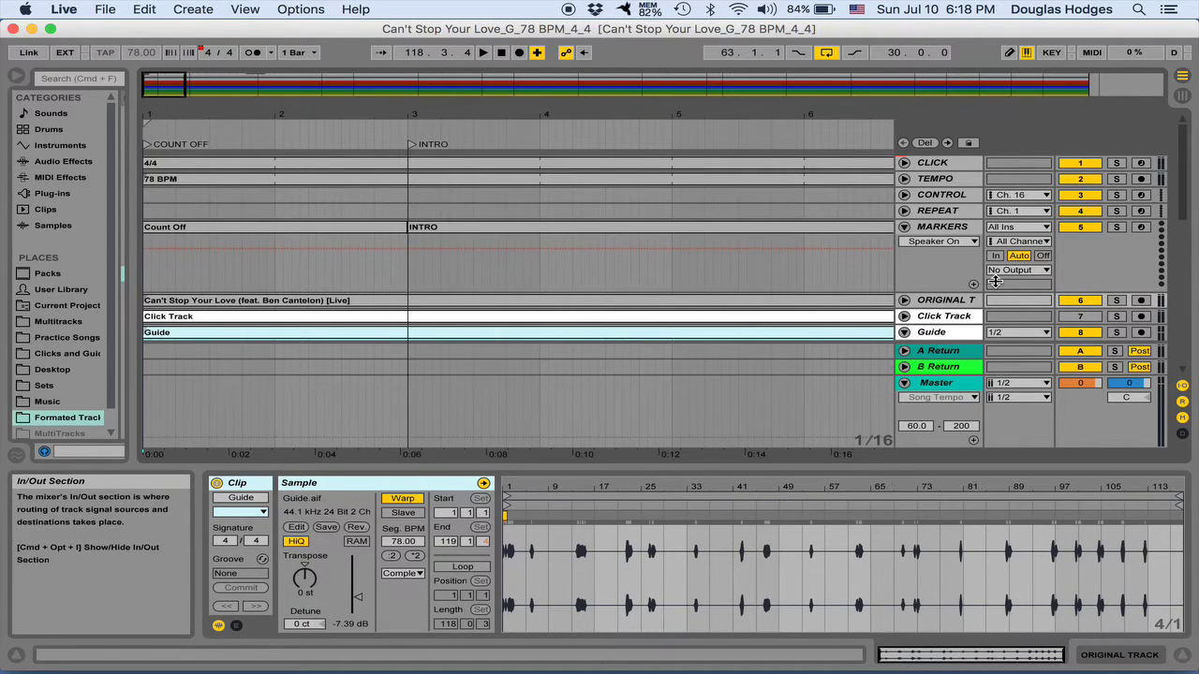
pyautogui.scroll(-5, 746, 287)
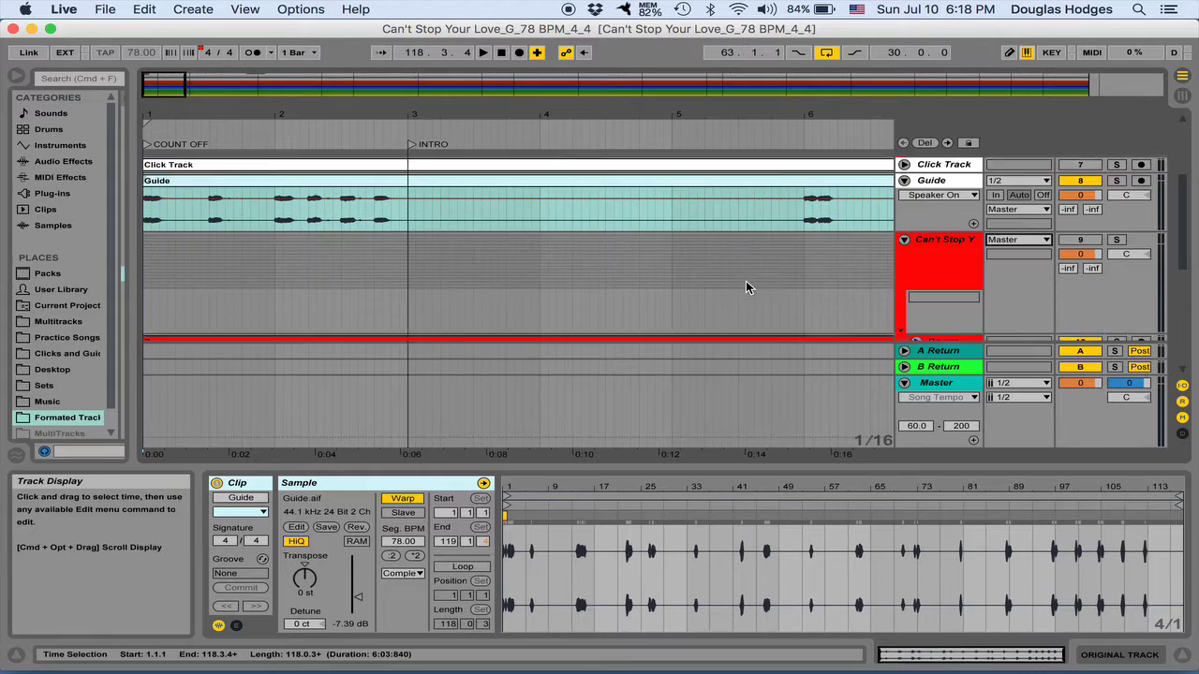
pyautogui.scroll(3, 746, 287)
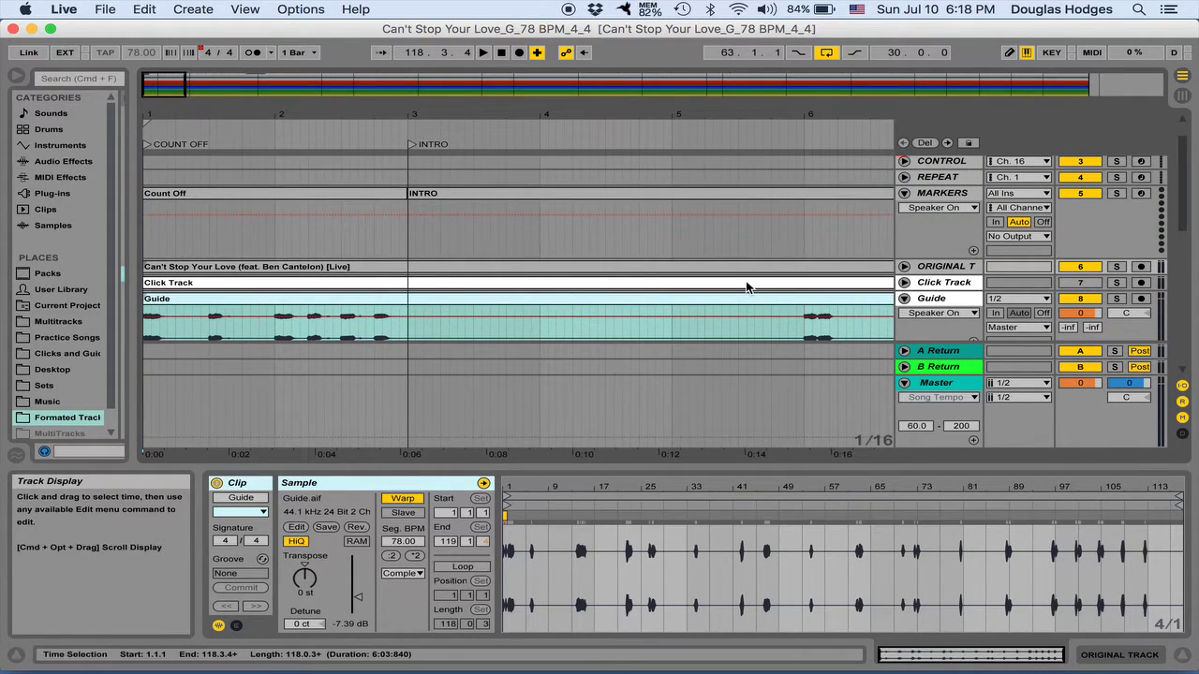
pyautogui.scroll(2, 746, 286)
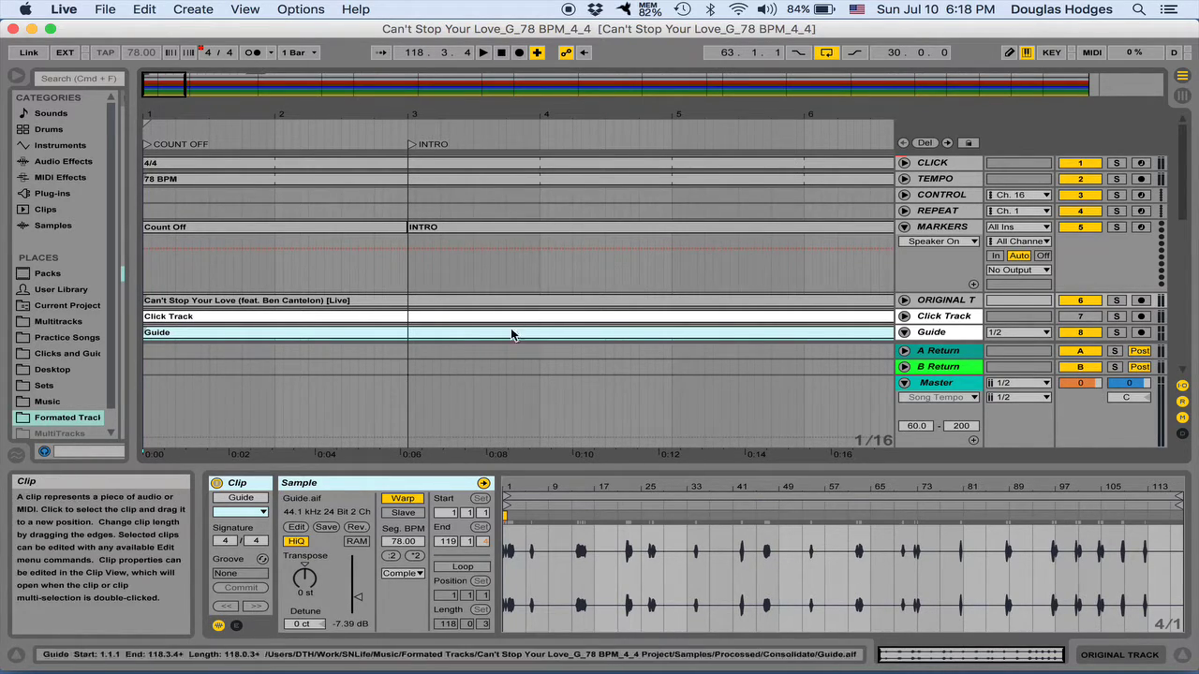
# - Try transposing the original song clip by 2 semitones and return its transposition to 0 st
pyautogui.scroll(-1, 504, 335)
pyautogui.click(506, 287)
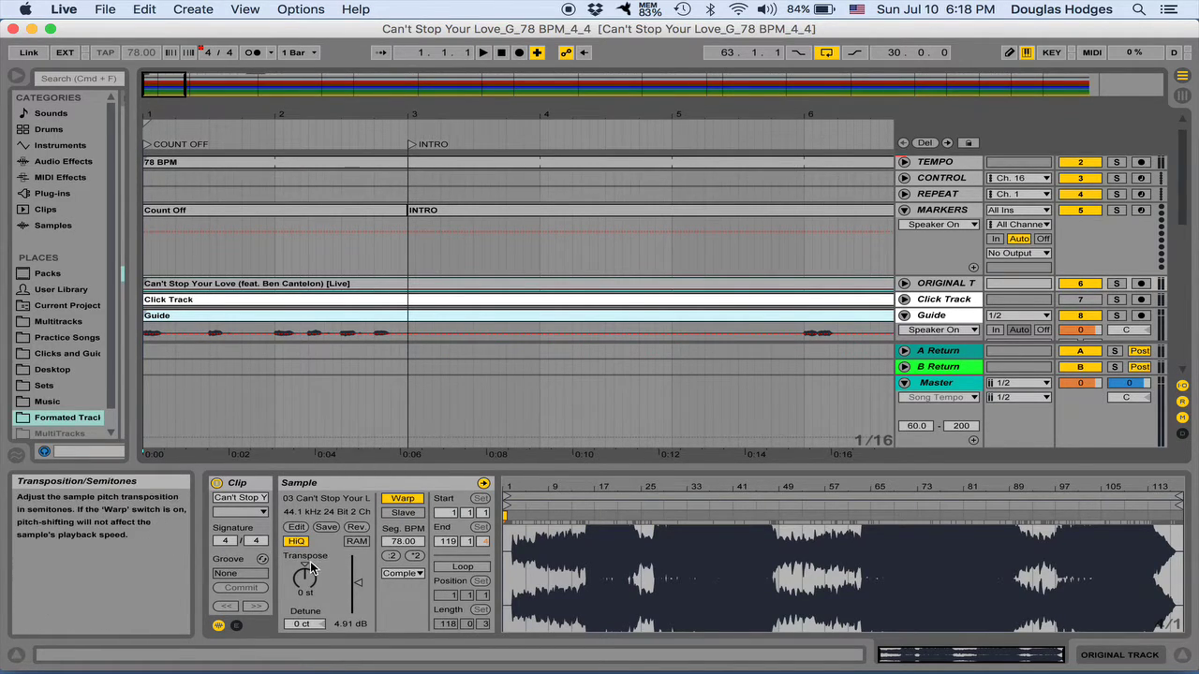
pyautogui.moveTo(309, 574); pyautogui.dragTo(309, 562)
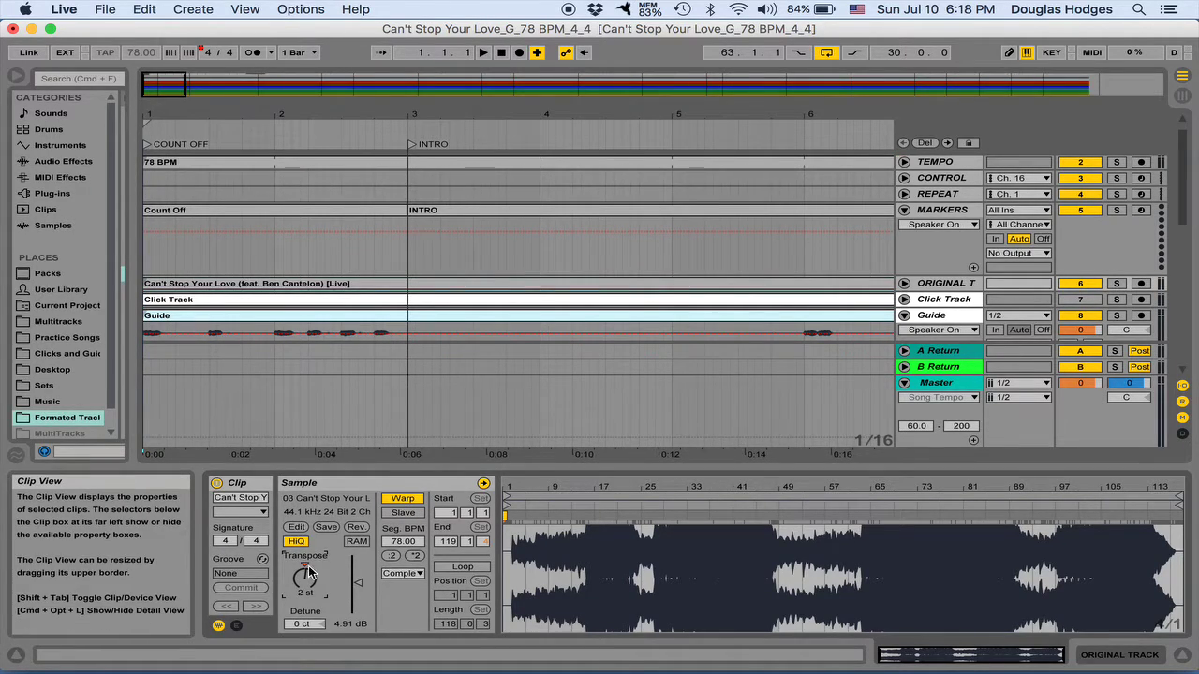
pyautogui.moveTo(314, 583)
pyautogui.mouseDown()
pyautogui.moveTo(314, 606)
pyautogui.moveTo(309, 578)
pyautogui.mouseUp()
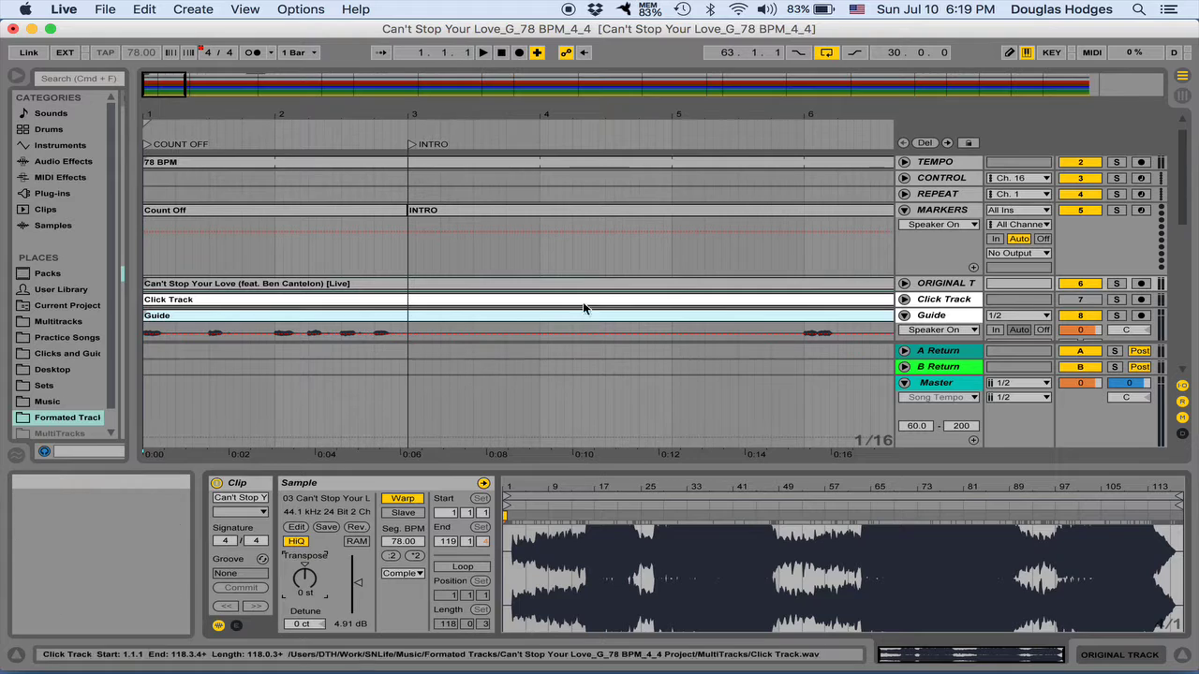
# - Show the Click Track clip's properties and activate track 7, Click Track
pyautogui.scroll(-3, 588, 292)
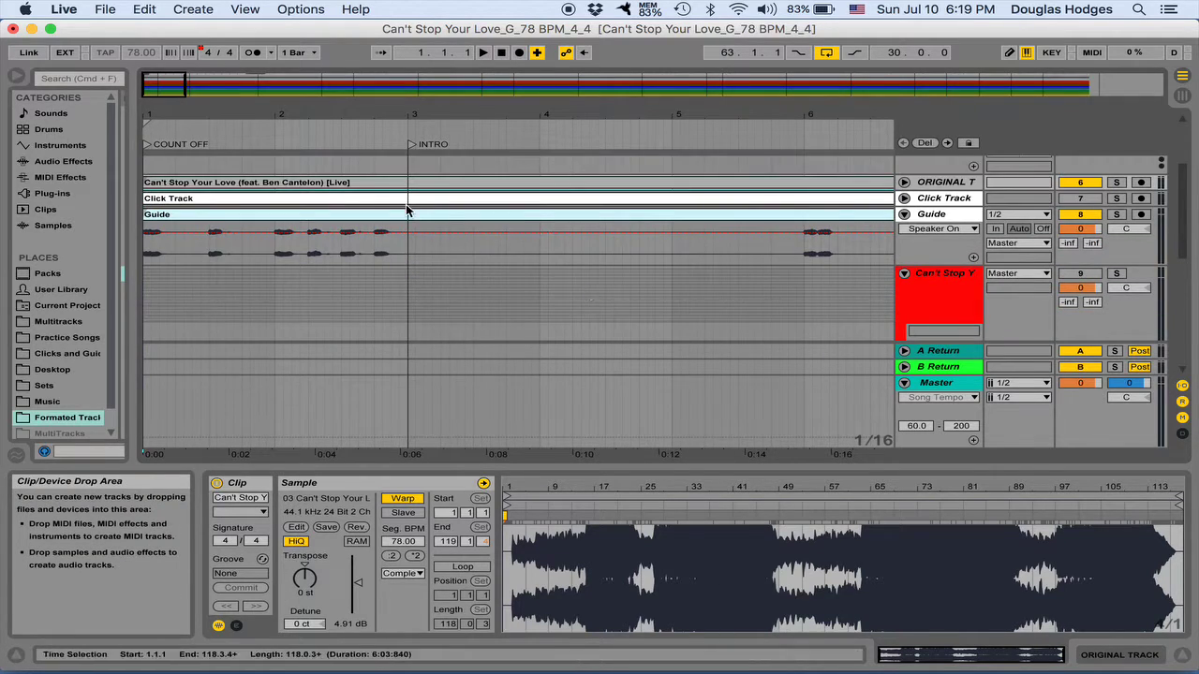
pyautogui.scroll(-5, 515, 333)
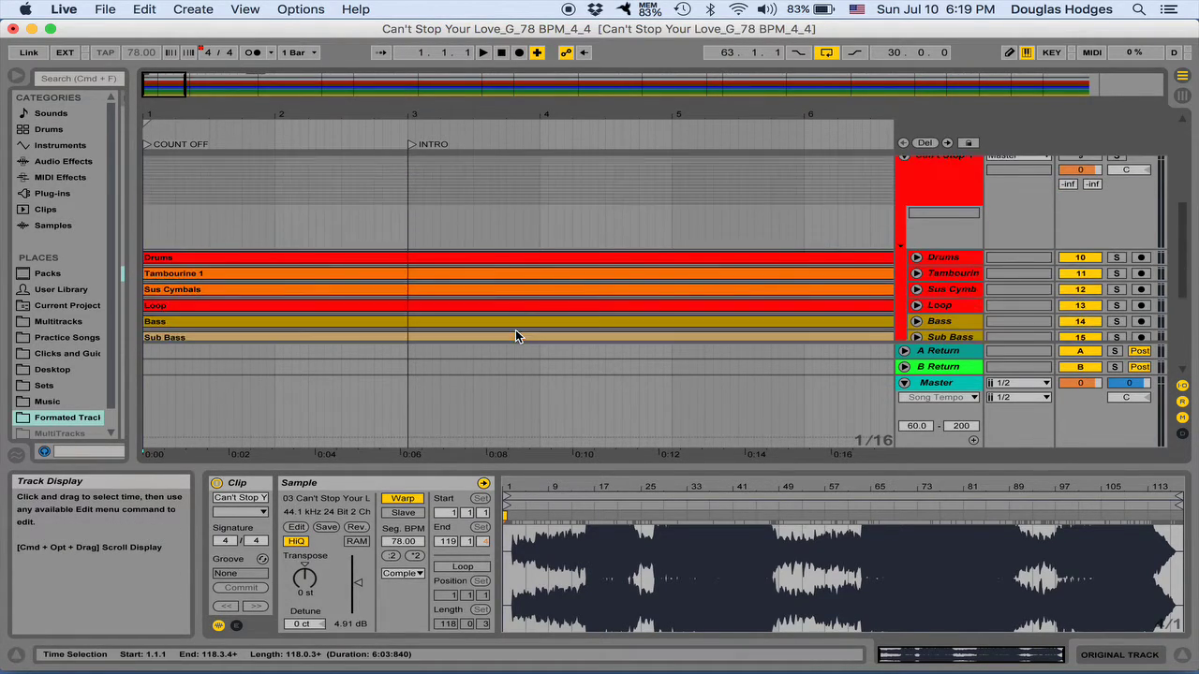
pyautogui.scroll(6, 515, 333)
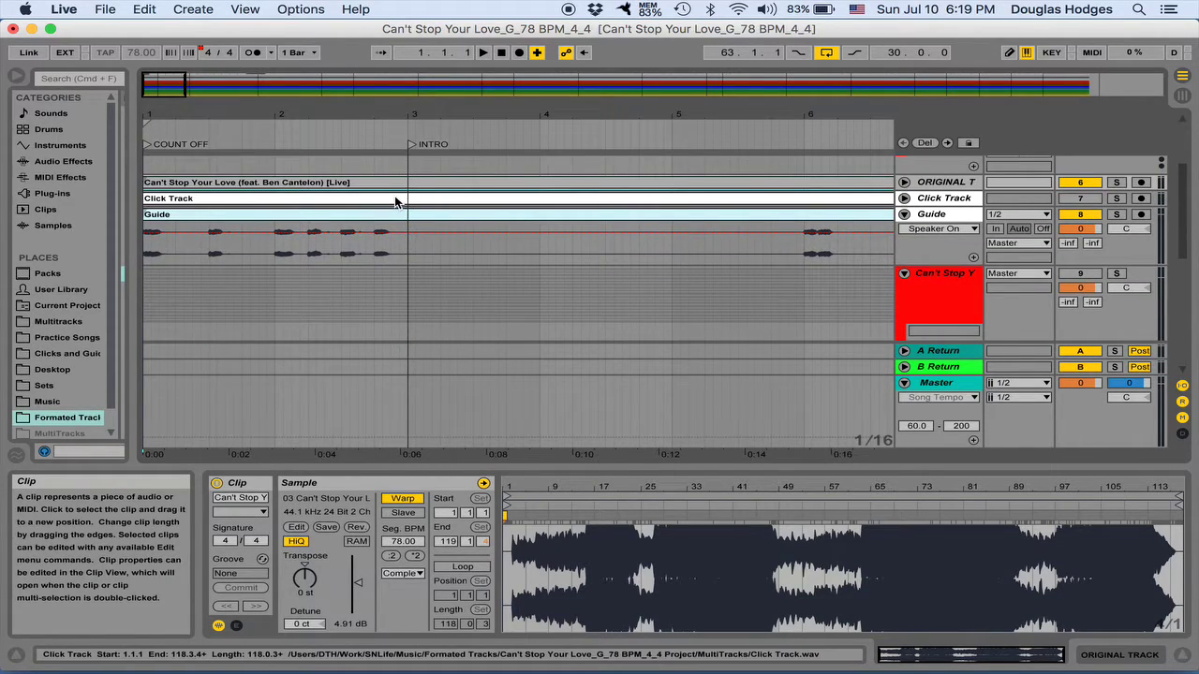
pyautogui.click(395, 201)
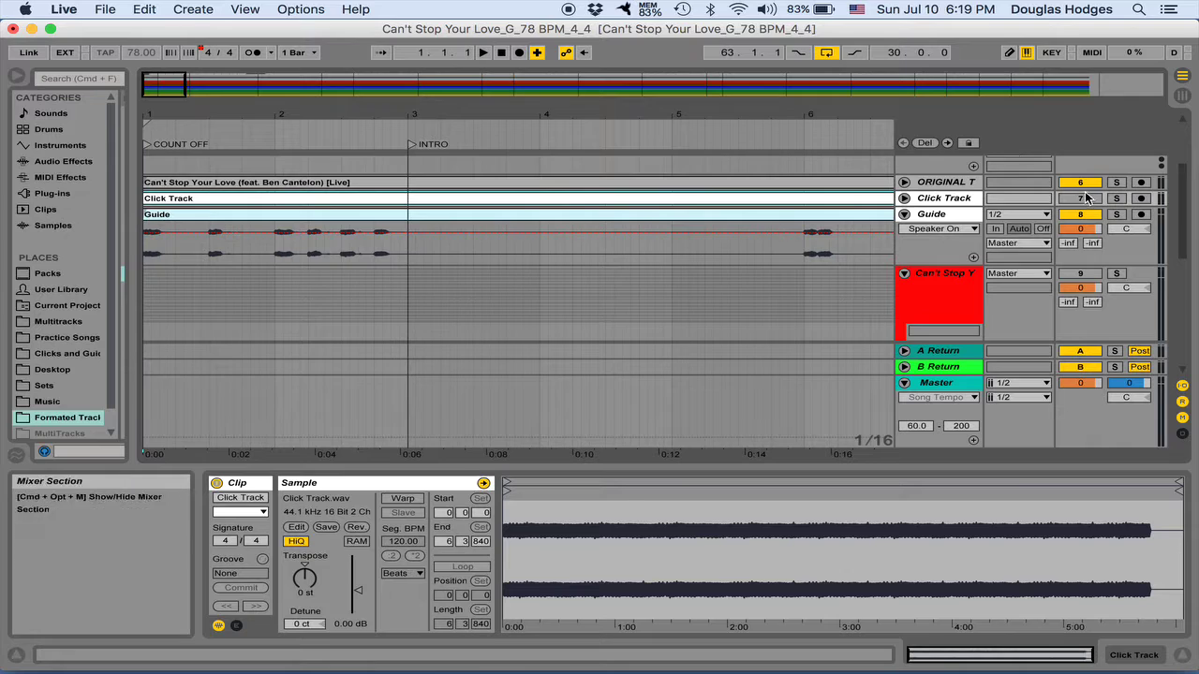
pyautogui.scroll(1, 904, 207)
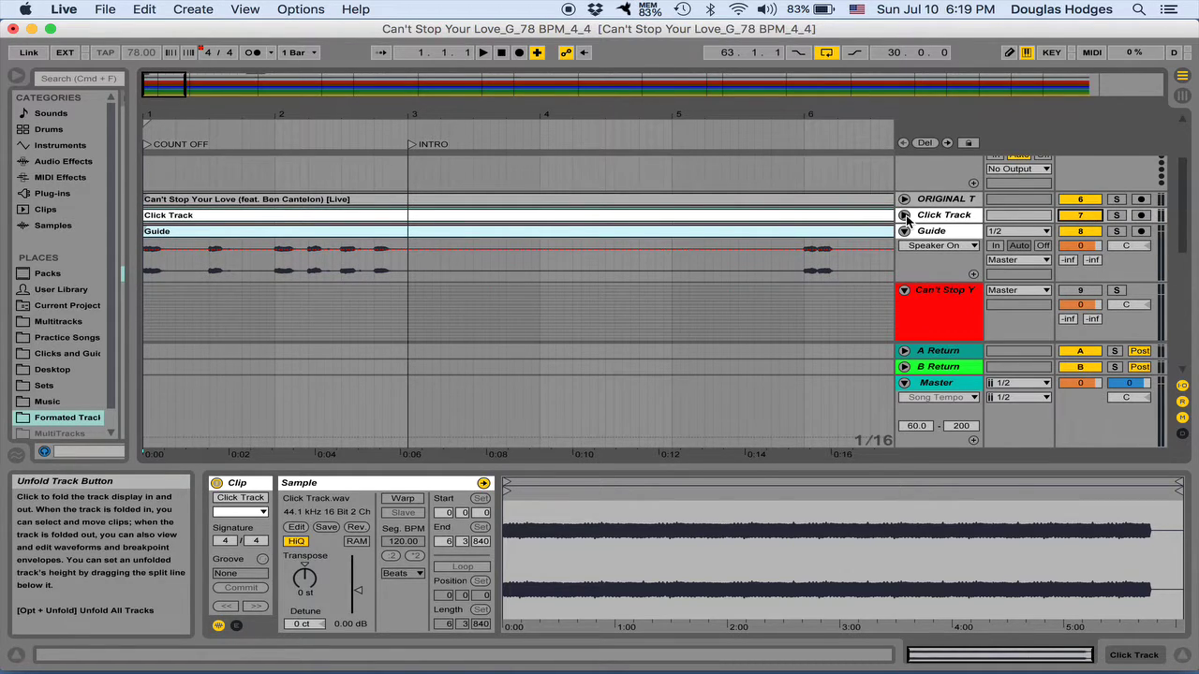
# - Play the song from the start, deactivate the CLICK track during playback, and stop just after the INTRO marker
pyautogui.press('space')
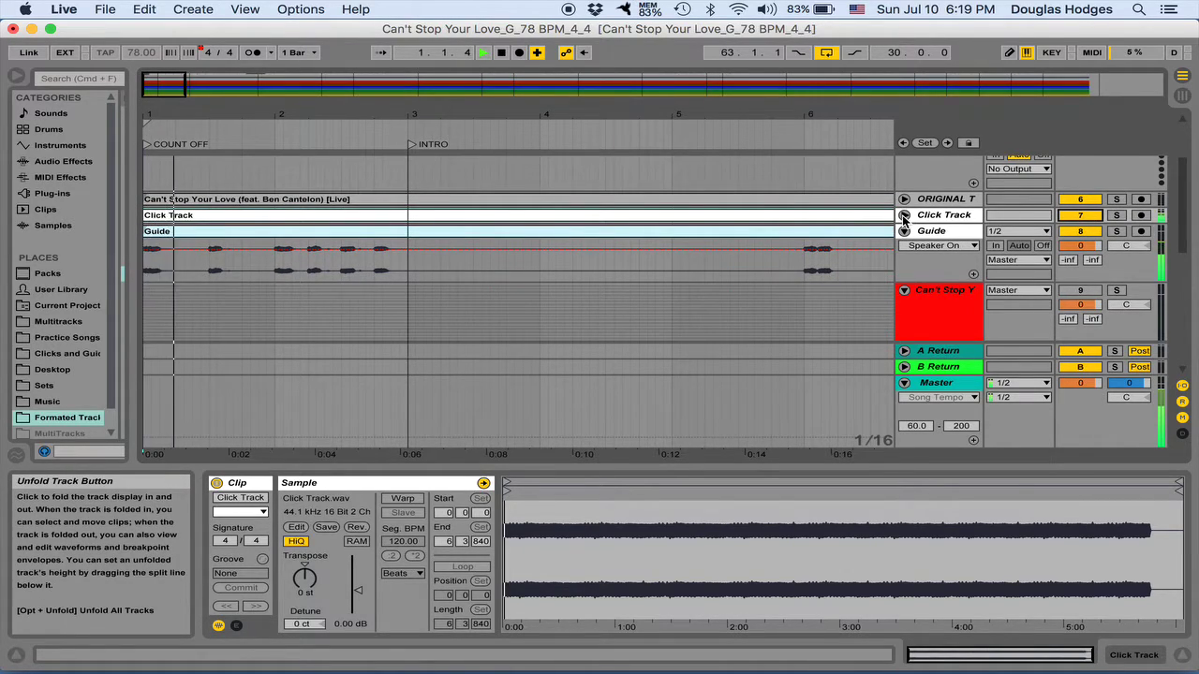
pyautogui.scroll(6, 1040, 168)
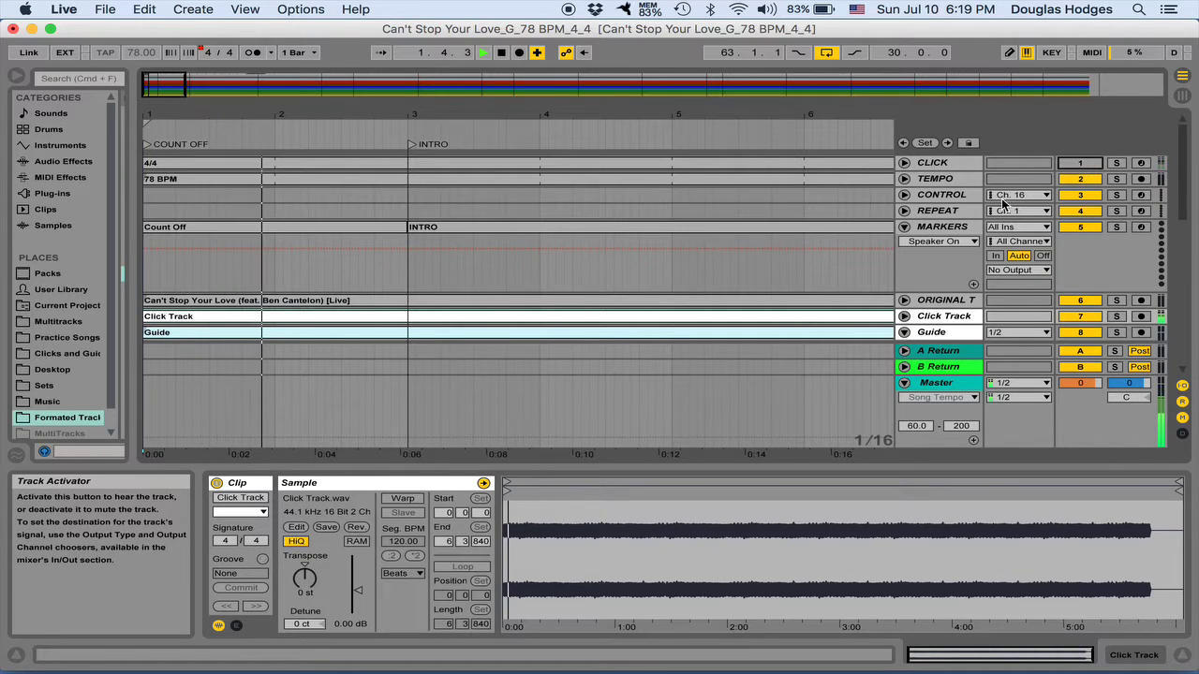
pyautogui.scroll(-7, 867, 273)
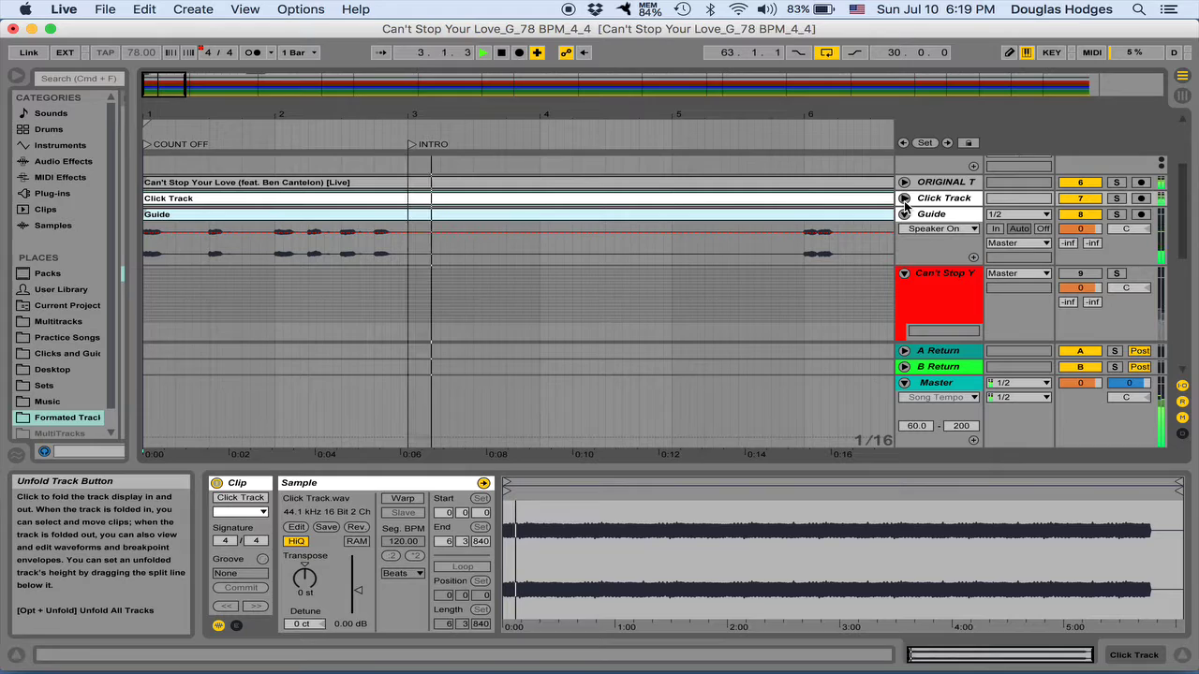
pyautogui.press('space')
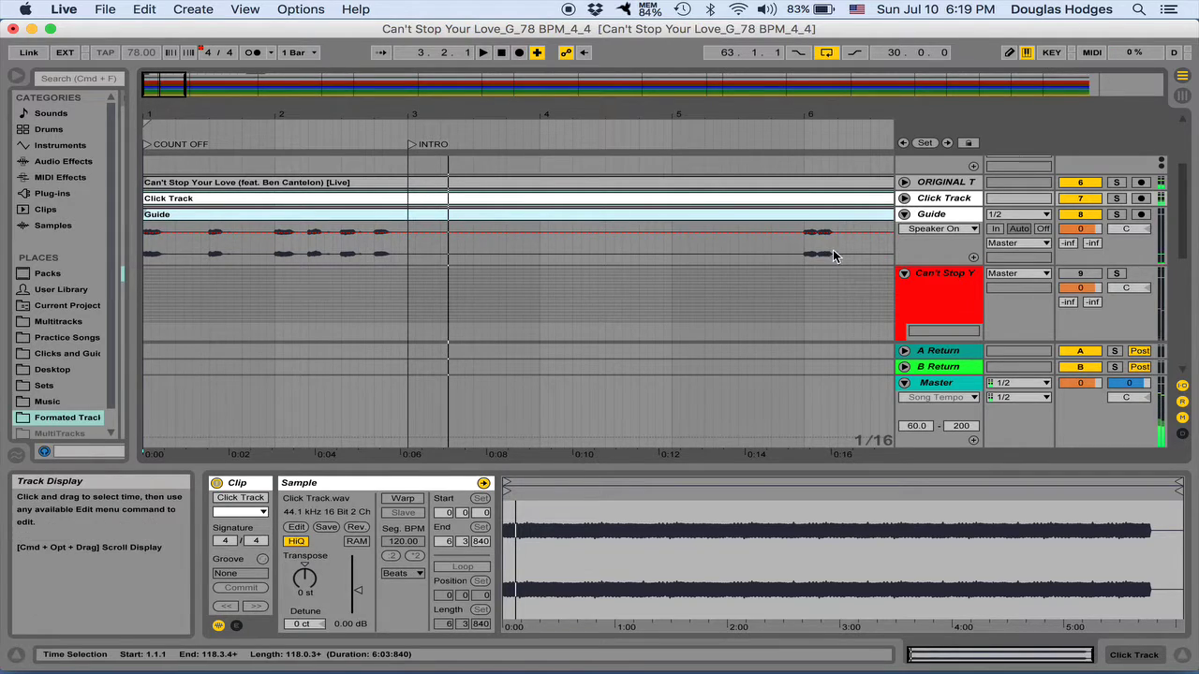
# - Deactivate the Click Track on track 7 so that it is muted
pyautogui.click(903, 205)
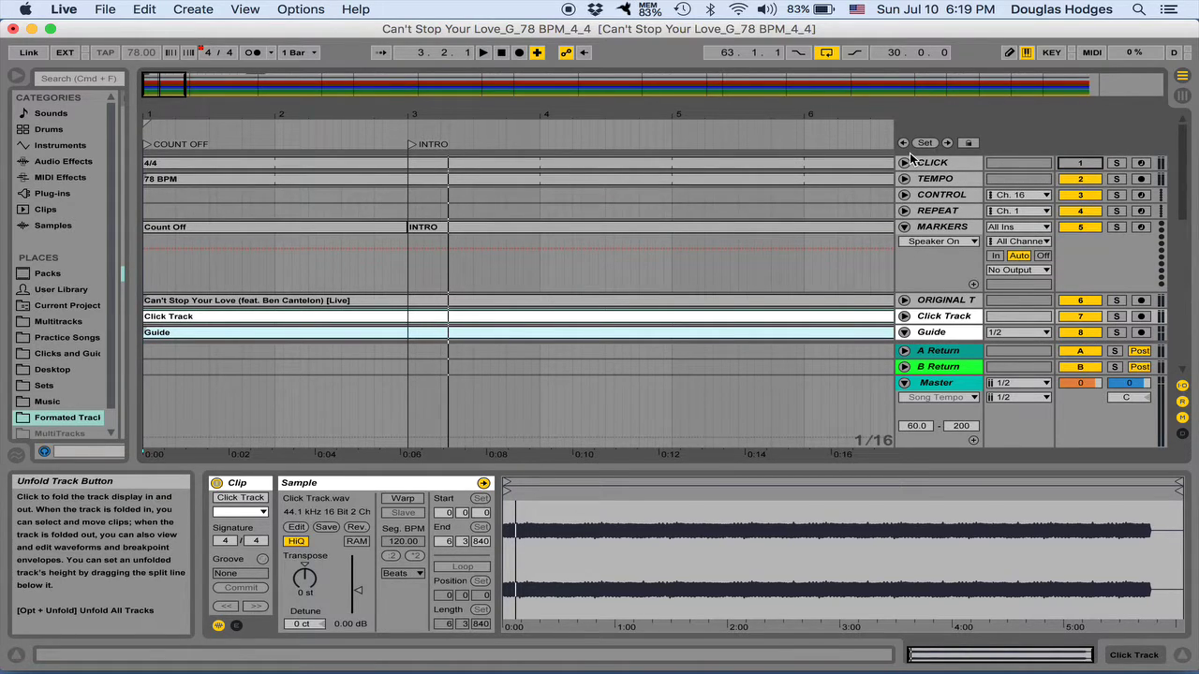
pyautogui.scroll(-2, 1072, 233)
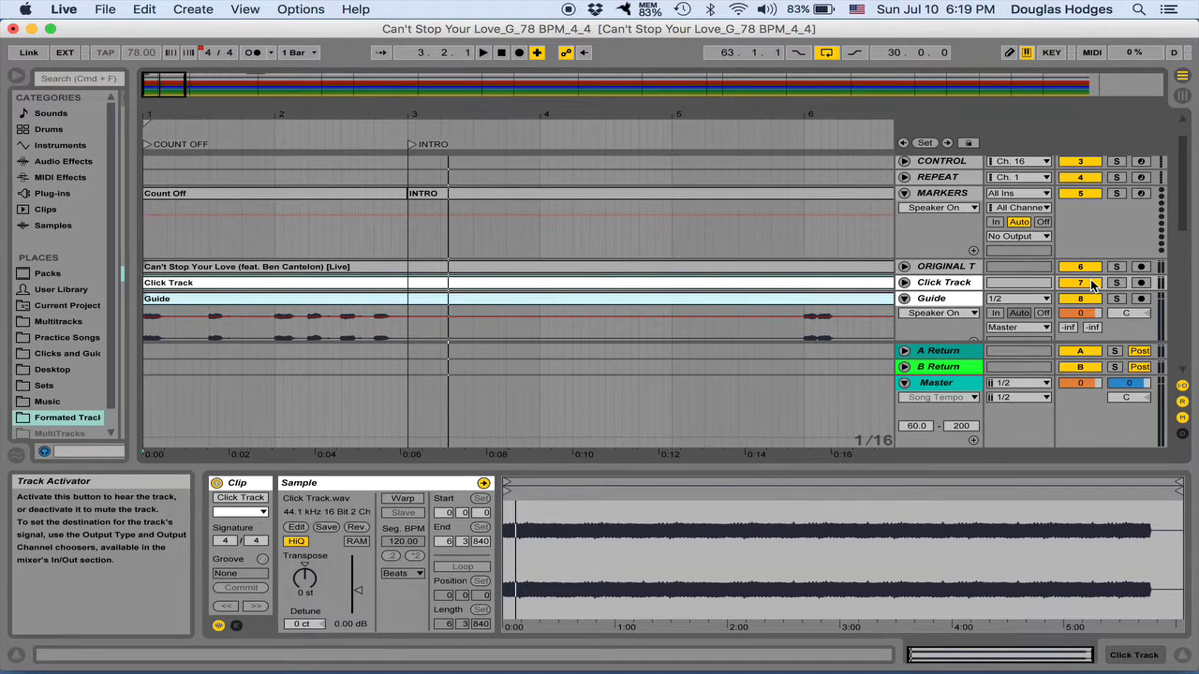
pyautogui.click(1081, 283)
# - Examine the instrument and vocal stems inside the song's group, from Drums to BGVS
pyautogui.scroll(-6, 1092, 285)
pyautogui.scroll(6, 1092, 285)
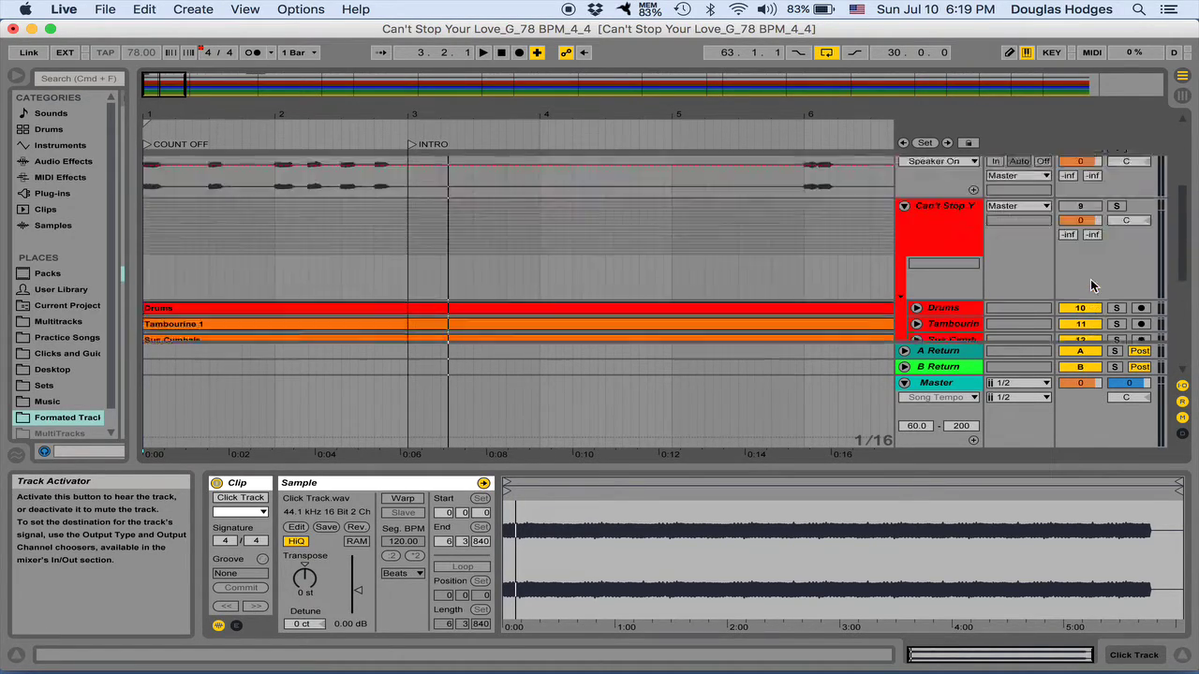
pyautogui.scroll(-2, 1092, 286)
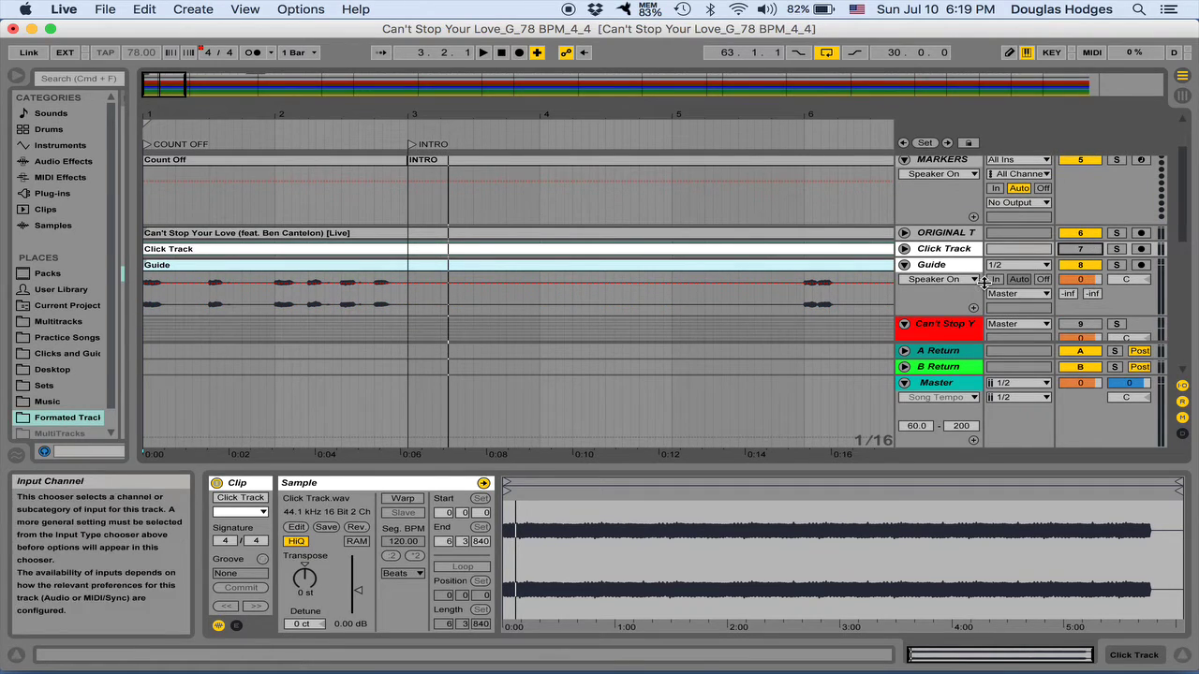
pyautogui.scroll(-5, 984, 283)
pyautogui.scroll(-5, 984, 283)
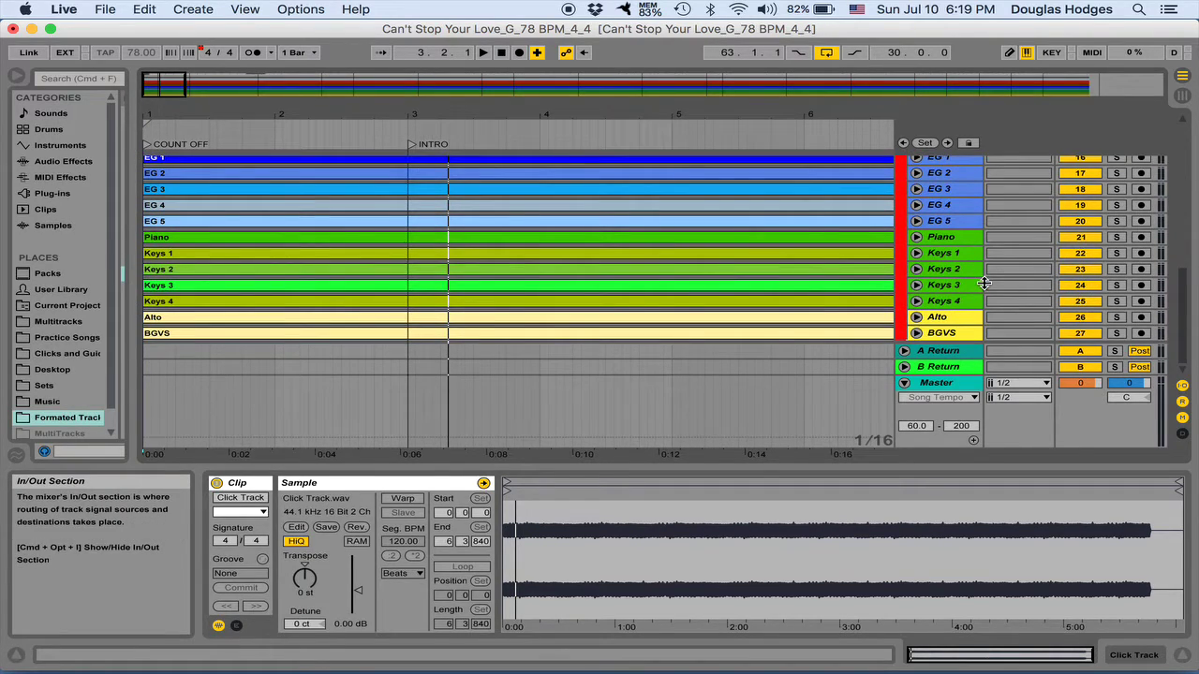
pyautogui.scroll(5, 776, 274)
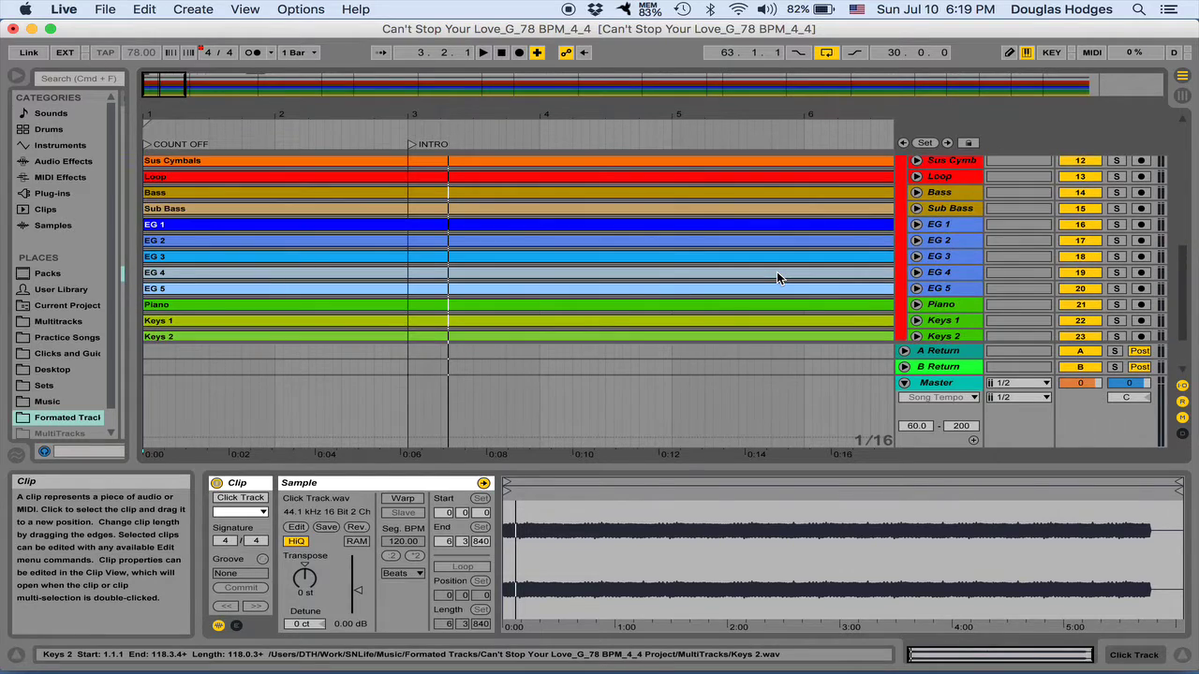
pyautogui.scroll(1, 777, 278)
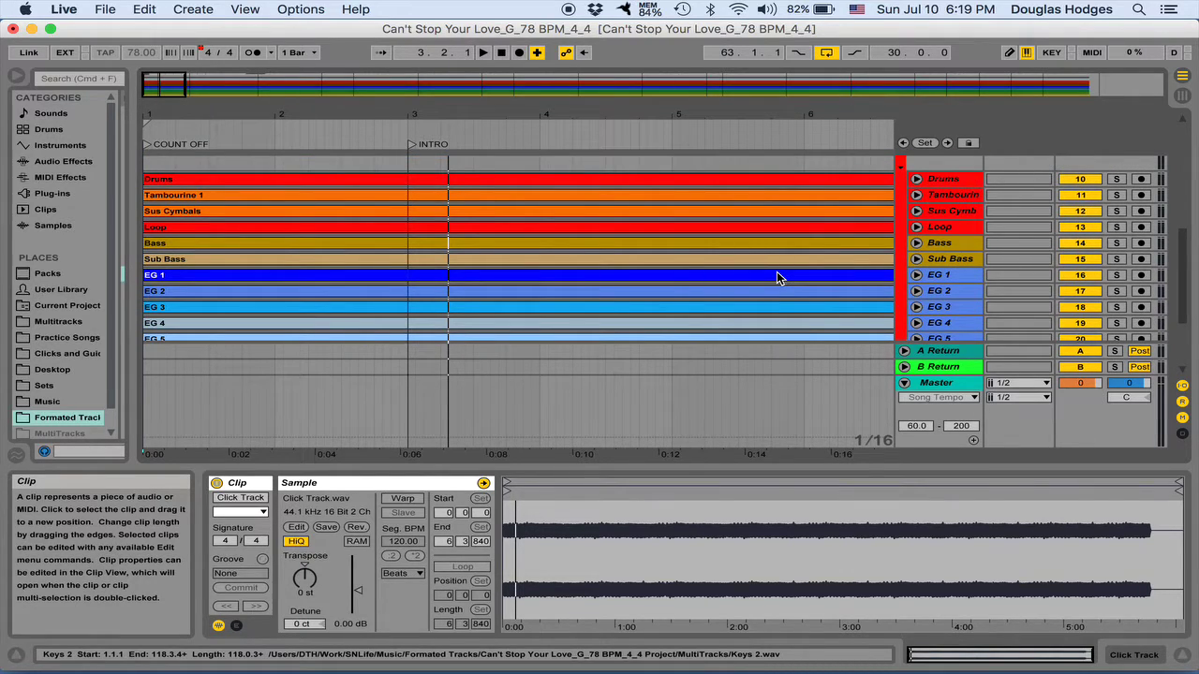
pyautogui.scroll(-1, 777, 277)
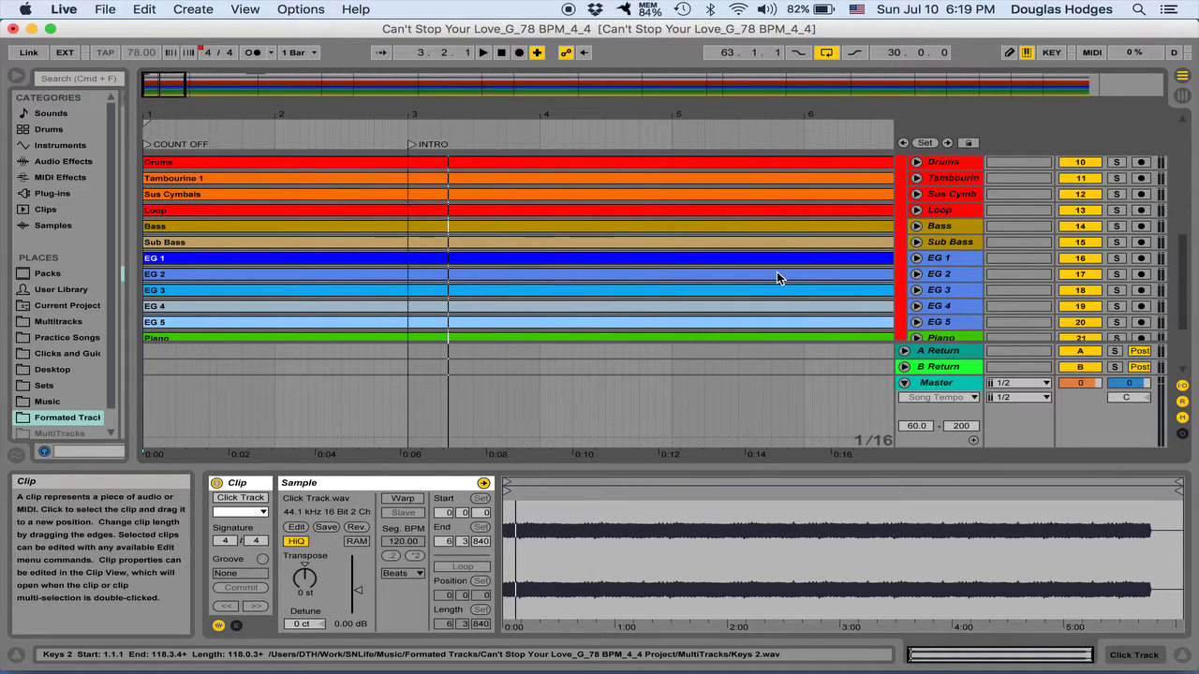
pyautogui.scroll(-3, 777, 277)
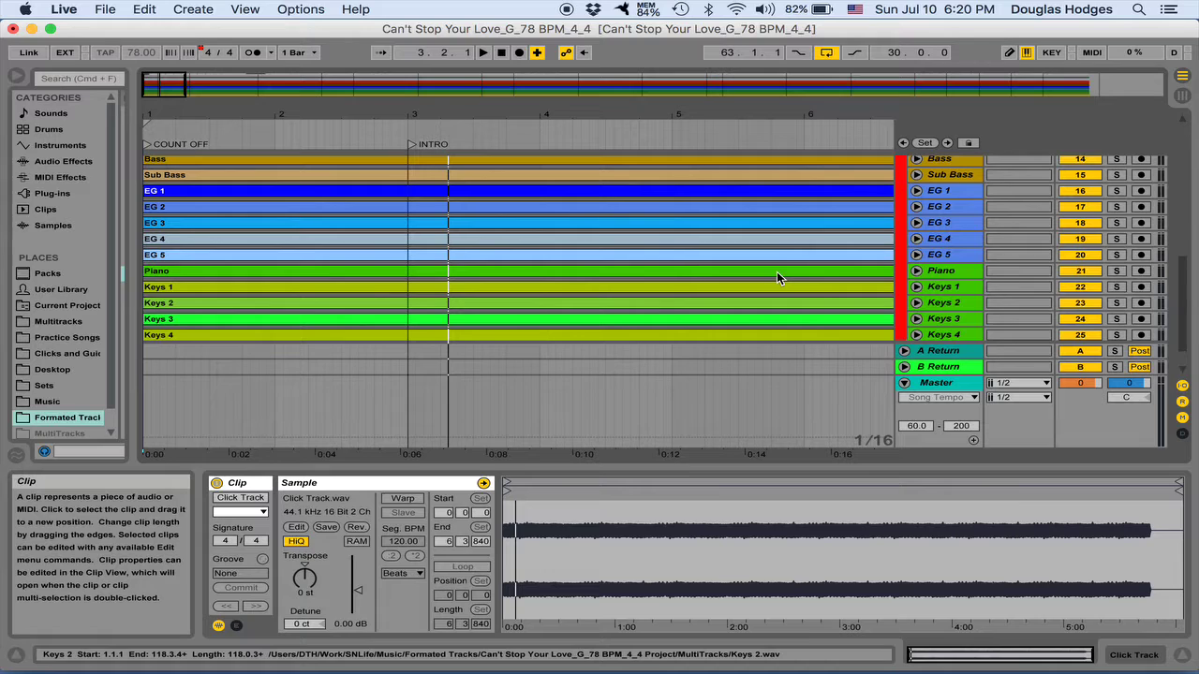
pyautogui.scroll(-2, 777, 272)
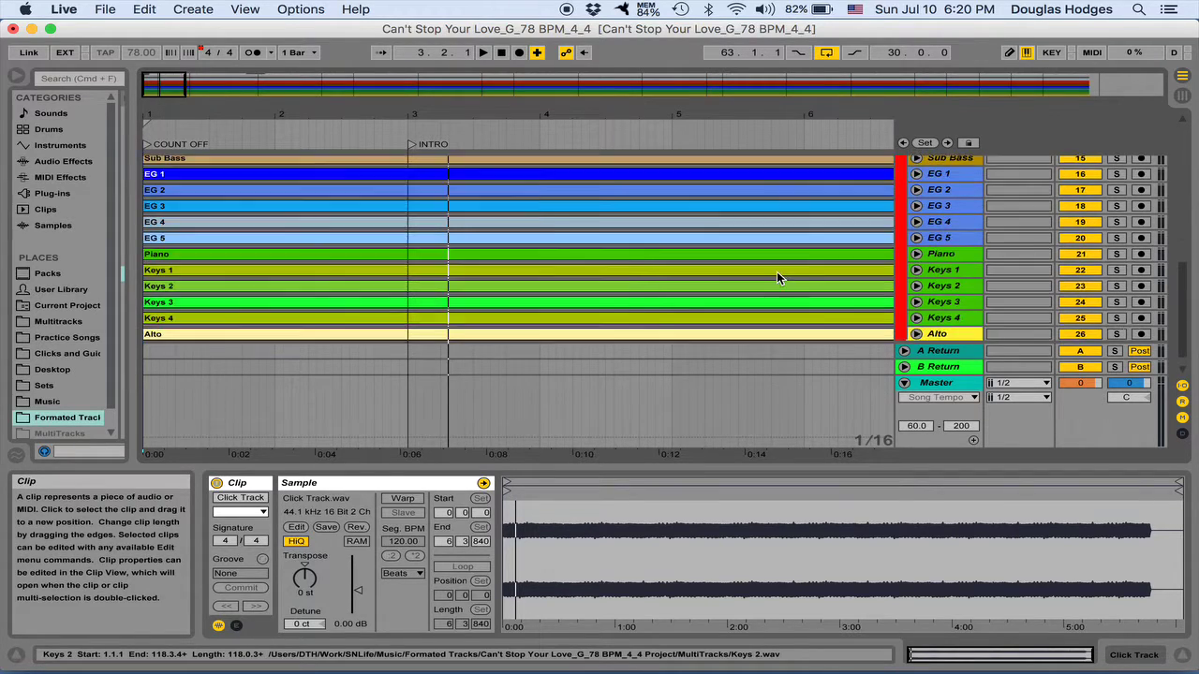
# - Show the song's whole arrangement from COUNT OFF to ENDING and open the properties of the TEMPO track's 78 BPM clip
pyautogui.scroll(3, 777, 272)
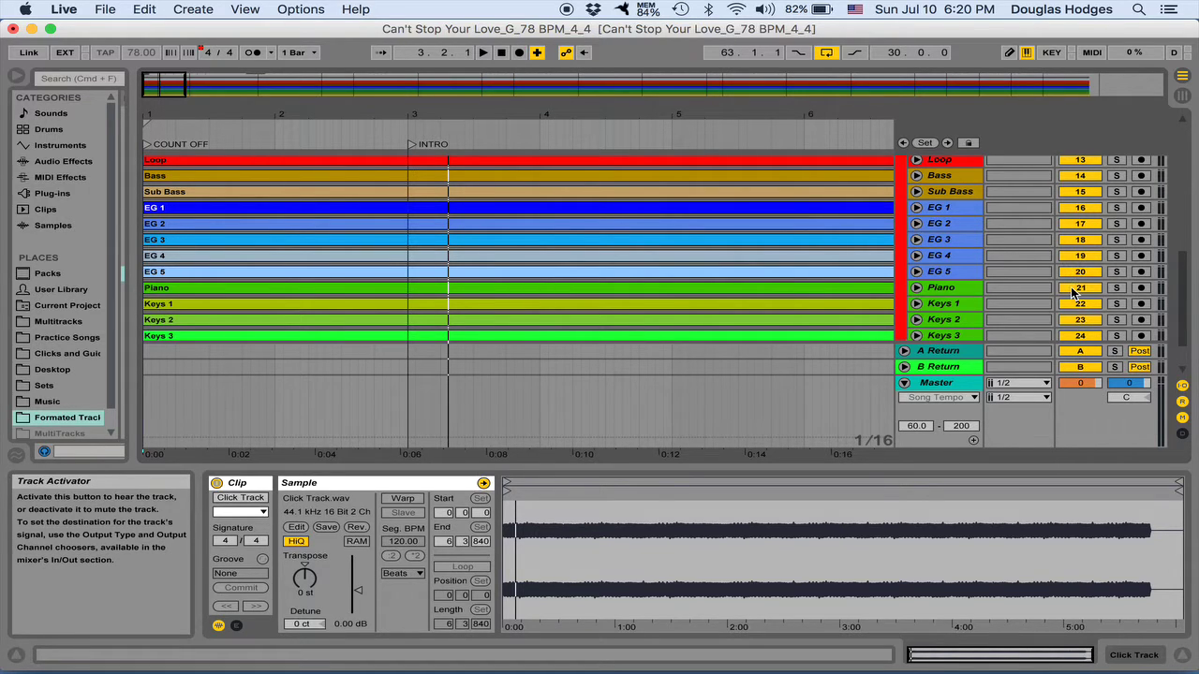
pyautogui.scroll(8, 1072, 293)
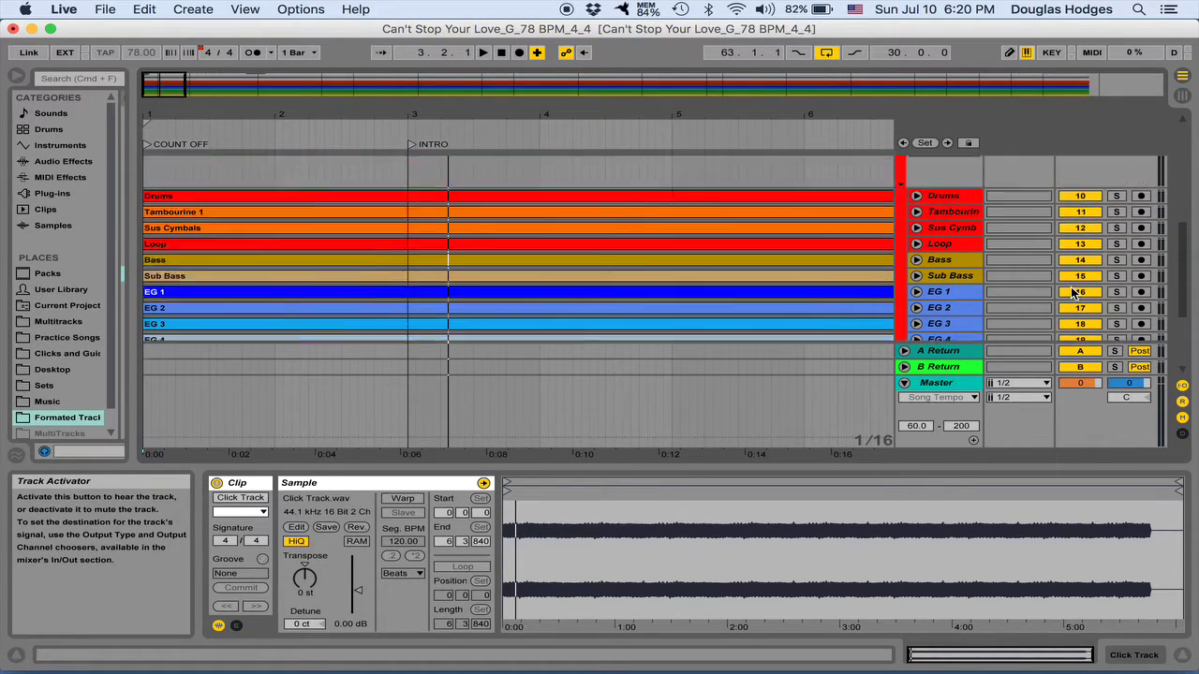
pyautogui.scroll(-8, 1072, 293)
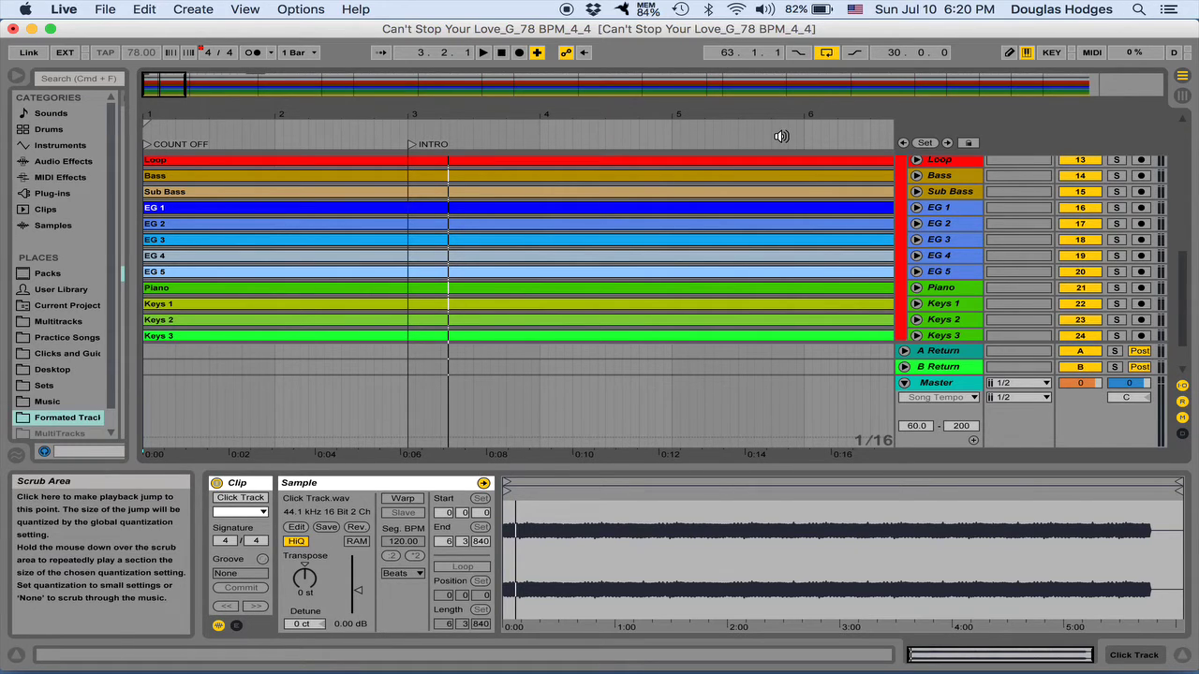
pyautogui.scroll(10, 717, 191)
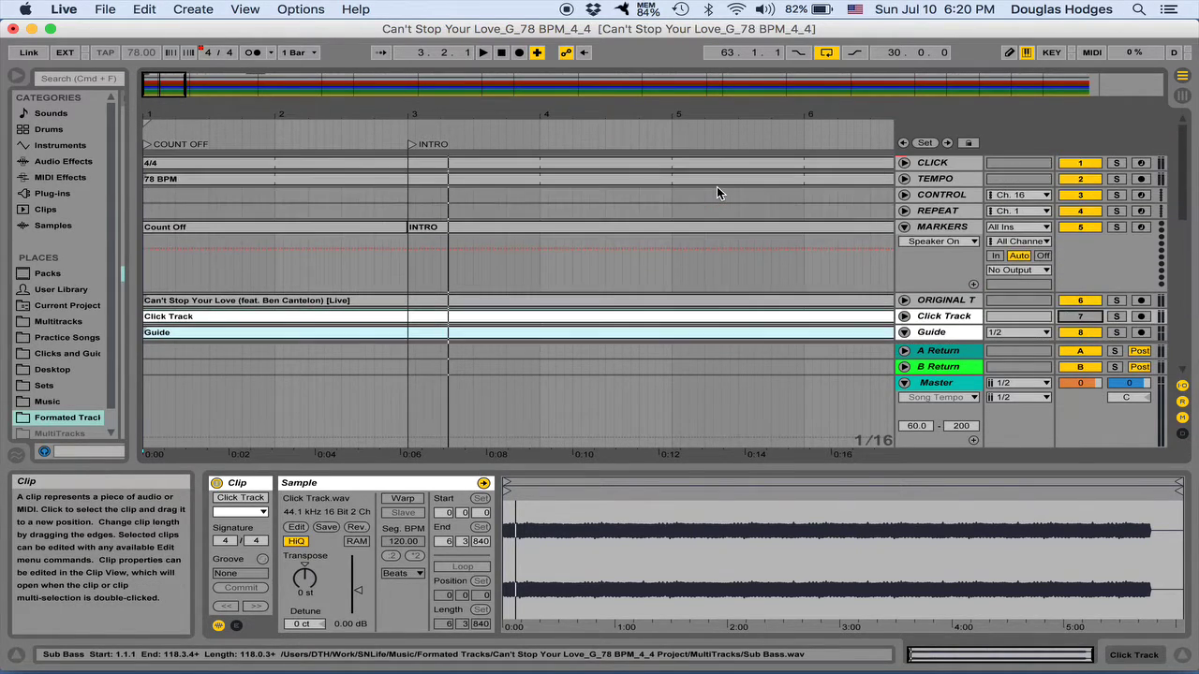
pyautogui.scroll(-5, 716, 187)
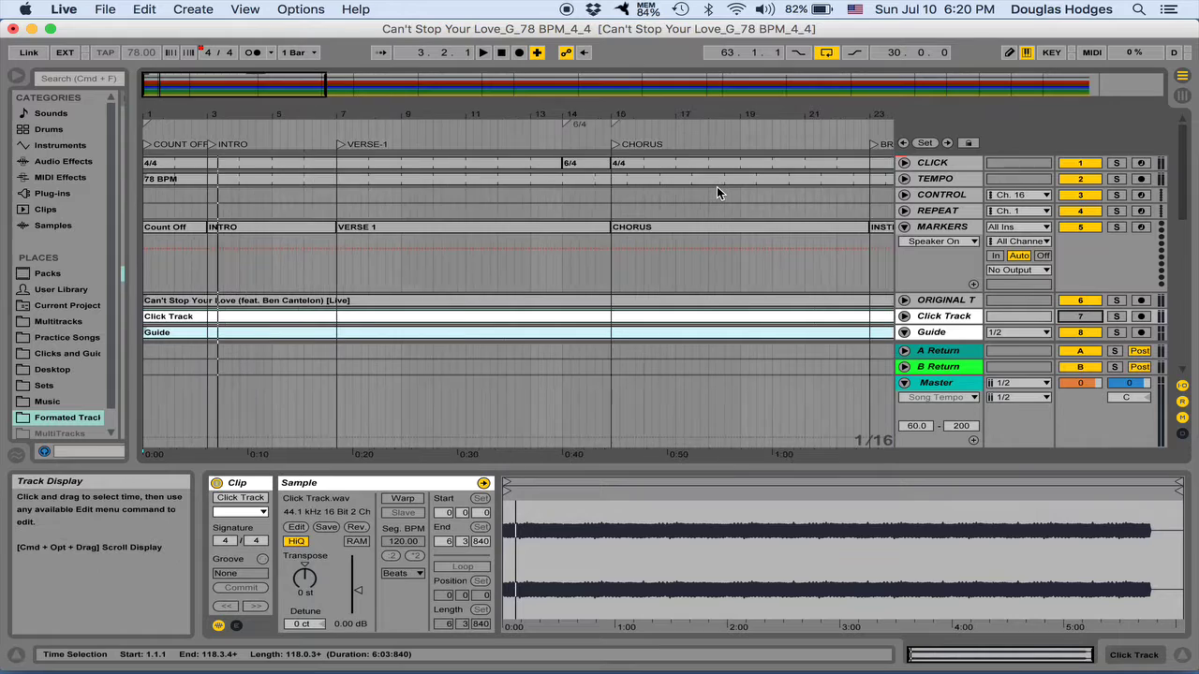
pyautogui.scroll(-5, 717, 187)
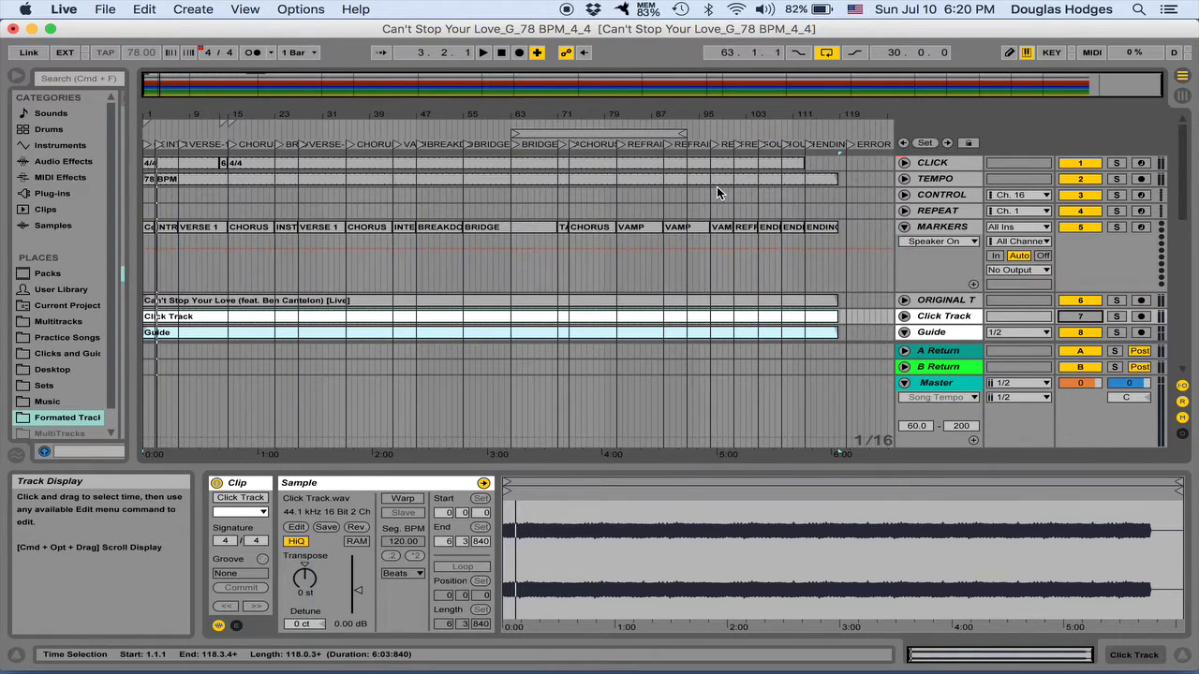
pyautogui.click(648, 177)
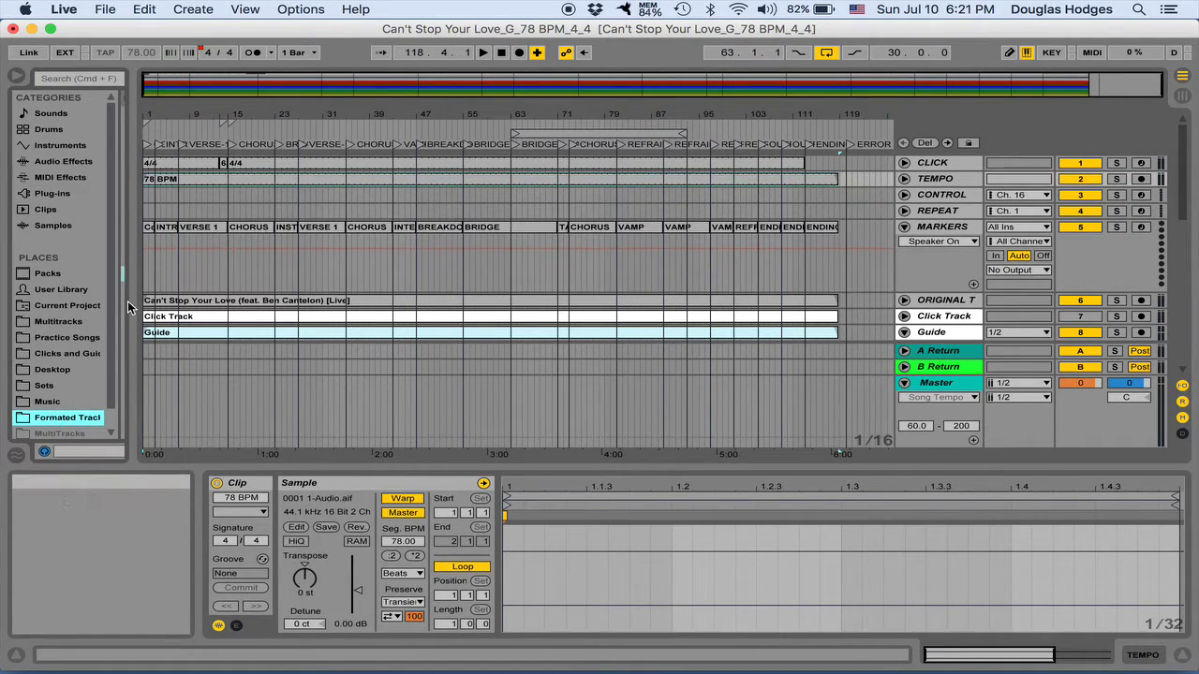
# - Widen the browser until the full project names in the formatted tracks folder are readable and look through the song list
pyautogui.moveTo(132, 307); pyautogui.dragTo(299, 315)
pyautogui.click(136, 226)
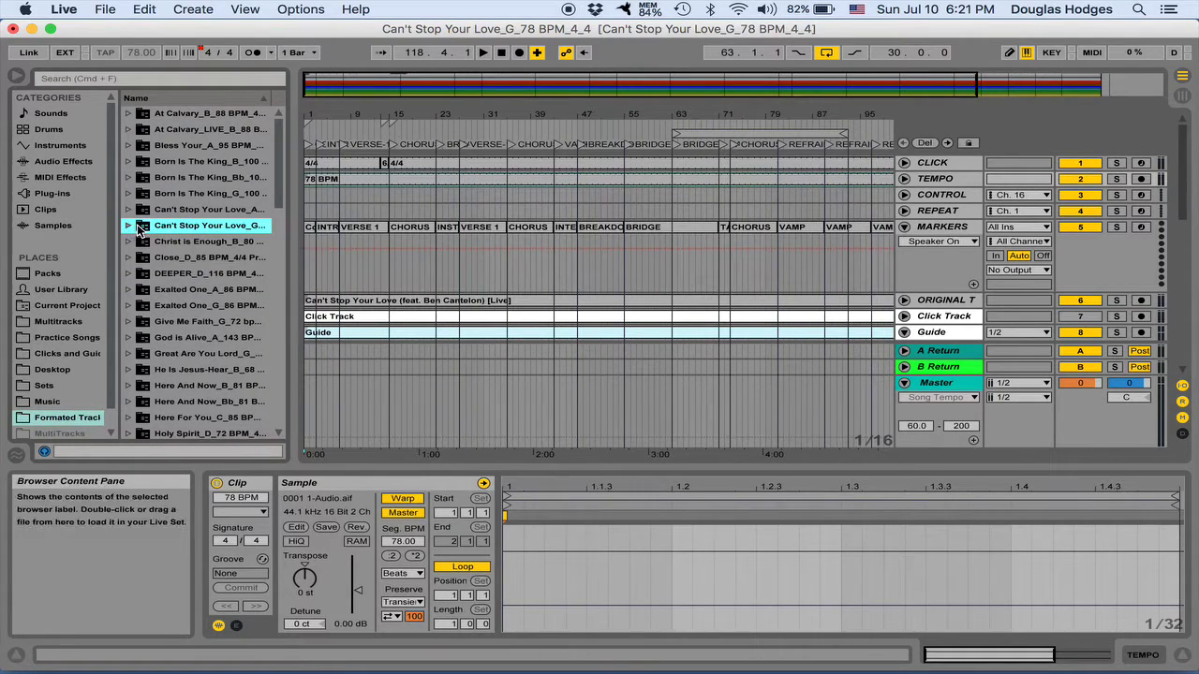
pyautogui.scroll(-5, 138, 230)
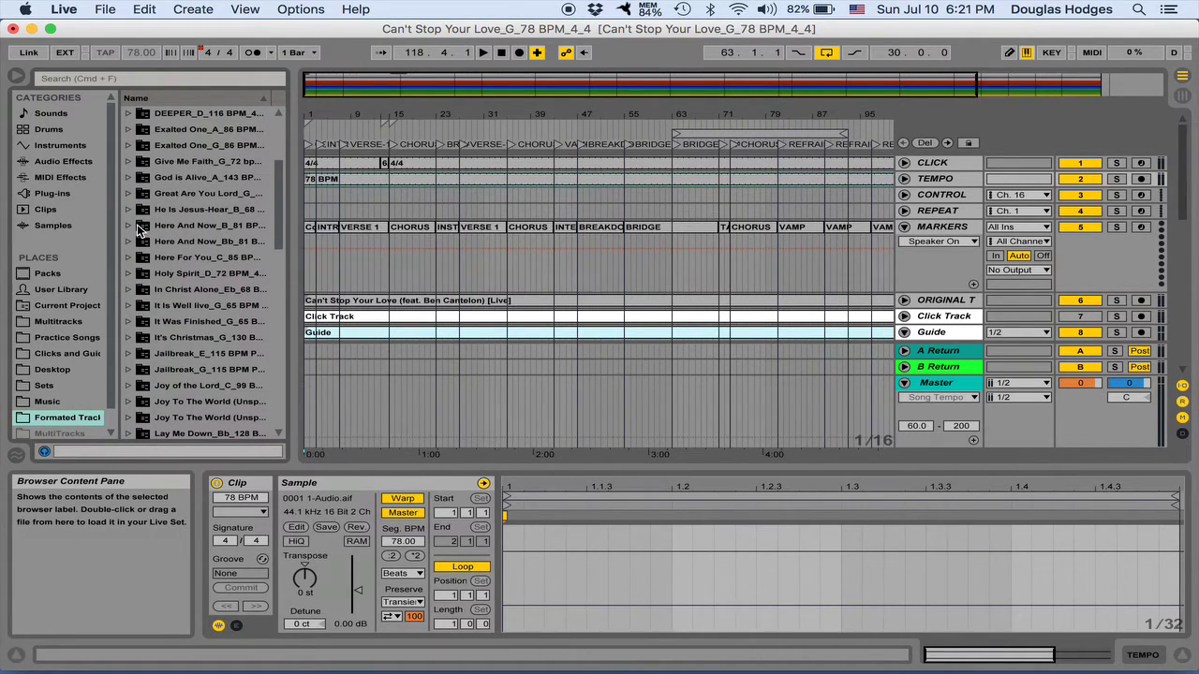
pyautogui.scroll(-5, 137, 230)
pyautogui.scroll(10, 138, 230)
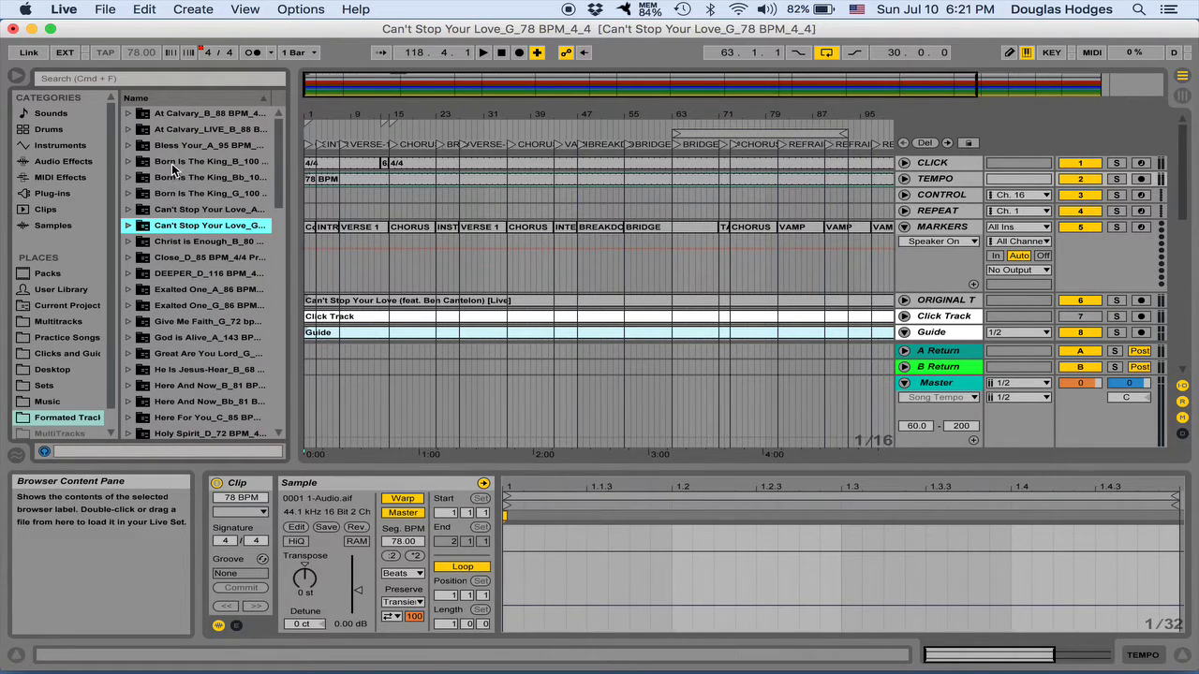
pyautogui.moveTo(294, 222); pyautogui.dragTo(421, 222)
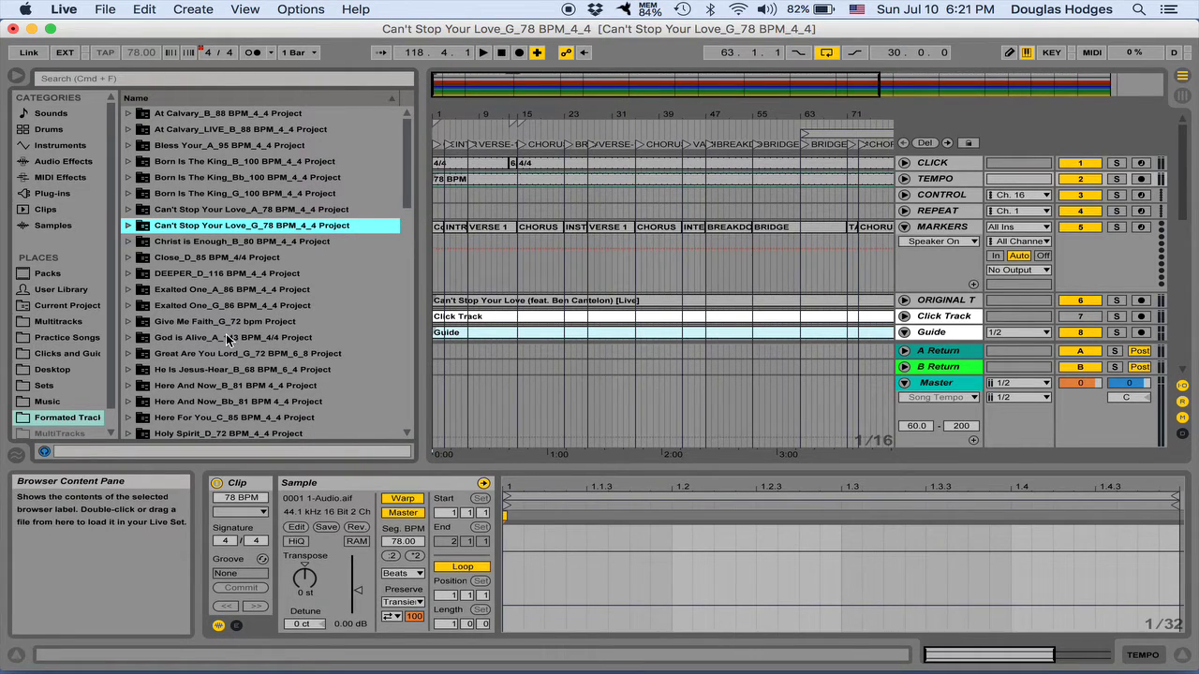
# - Open Jailbreak_G_115 BPM.als from the Jailbreak_G_115 BPM Project folder without saving changes to the current set
pyautogui.scroll(-4, 226, 365)
pyautogui.scroll(-3, 225, 364)
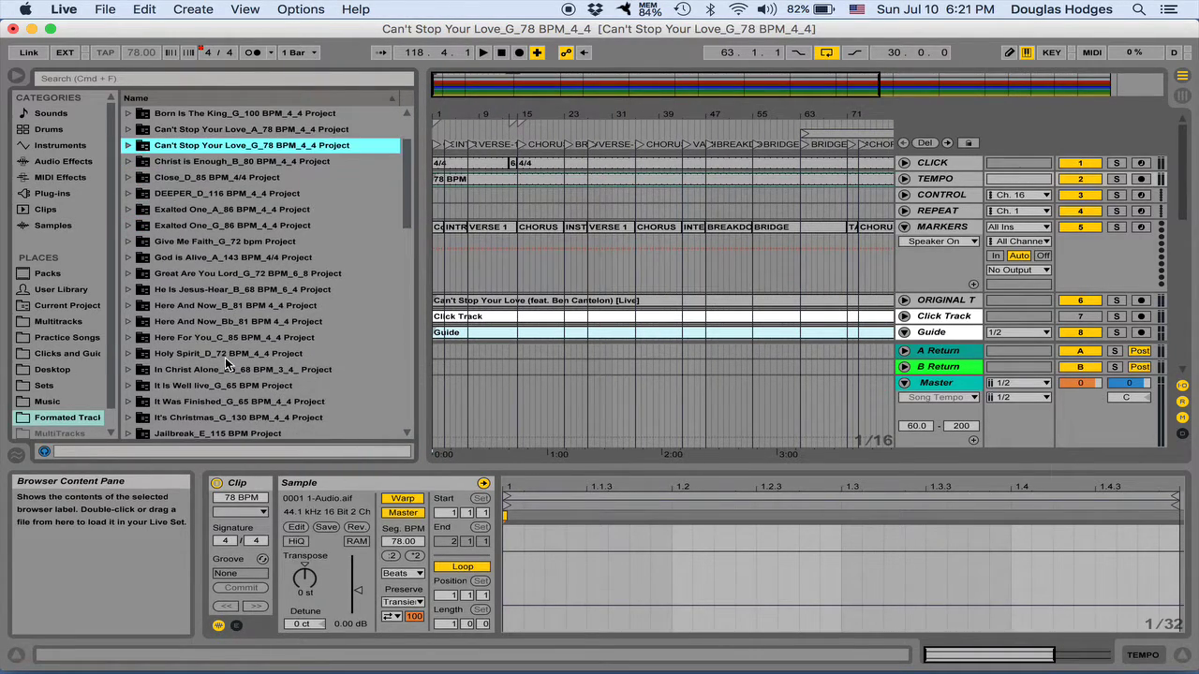
pyautogui.click(171, 418)
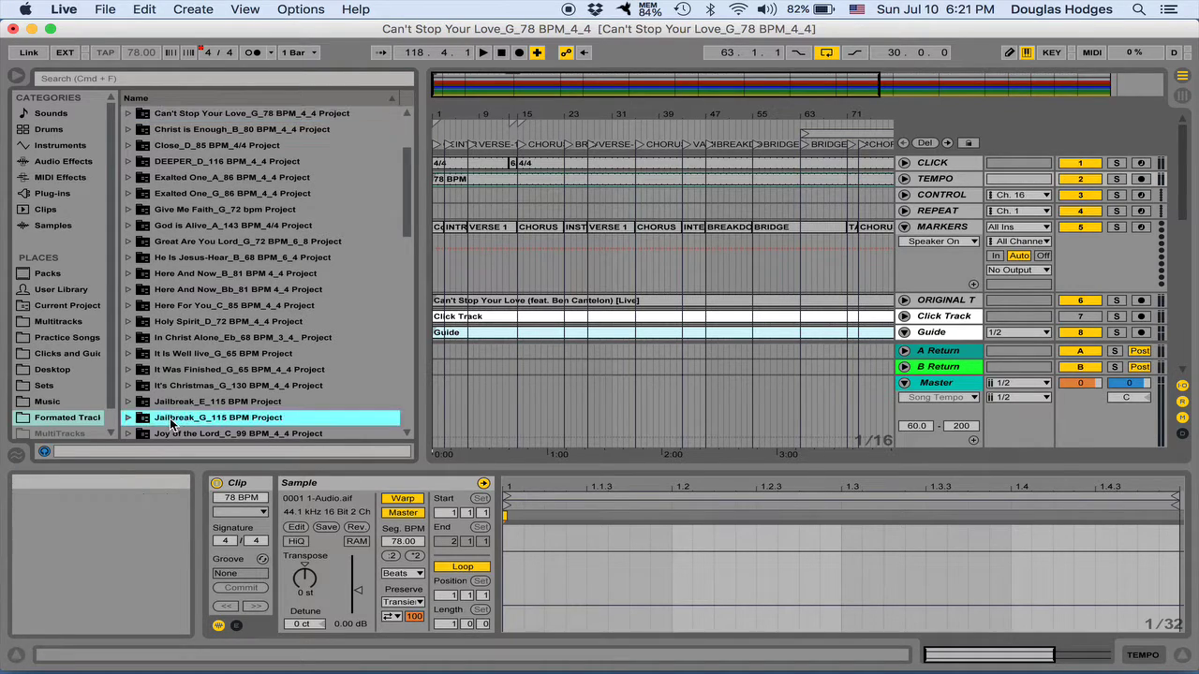
pyautogui.click(130, 418)
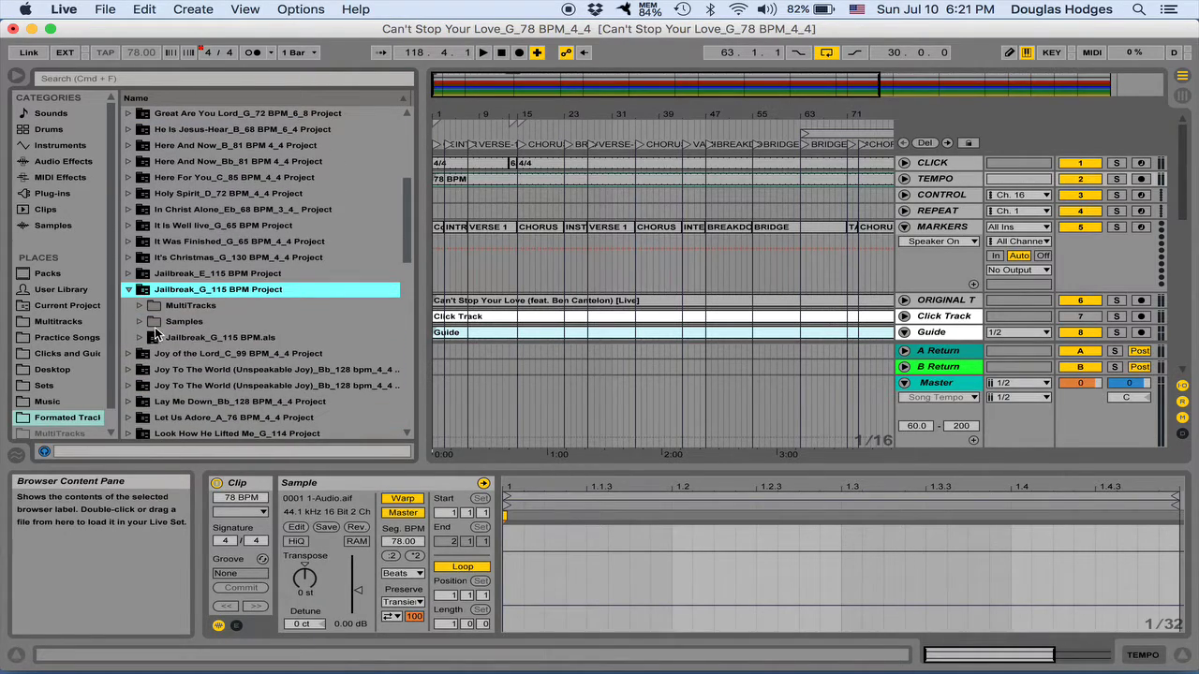
pyautogui.doubleClick(157, 338)
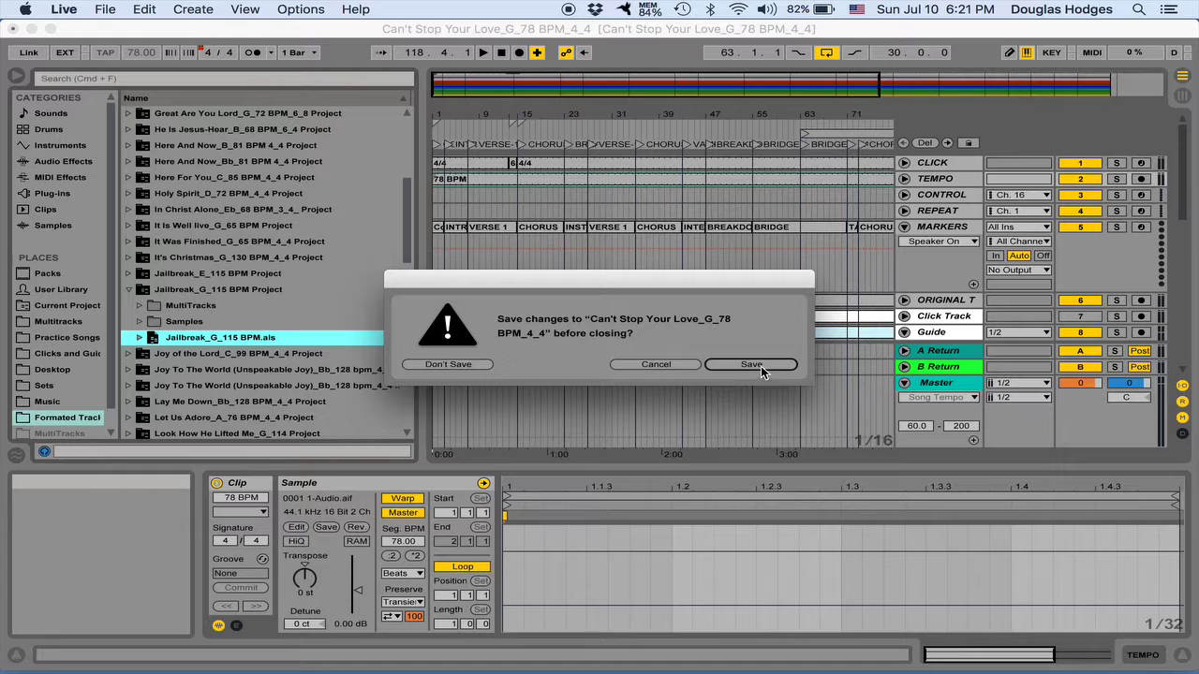
pyautogui.click(454, 365)
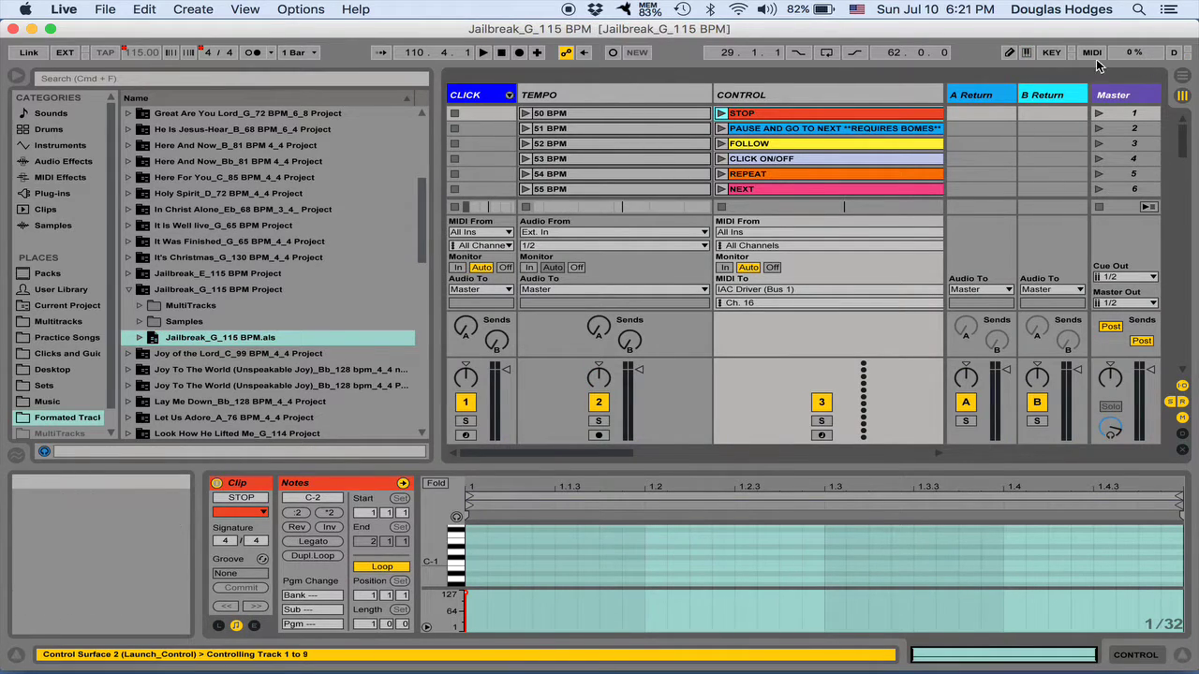
# - In Arrangement View, play the song from bar 102 through the BREAKDOWN and VAMP tempo changes and stop in bar 107
pyautogui.click(1182, 75)
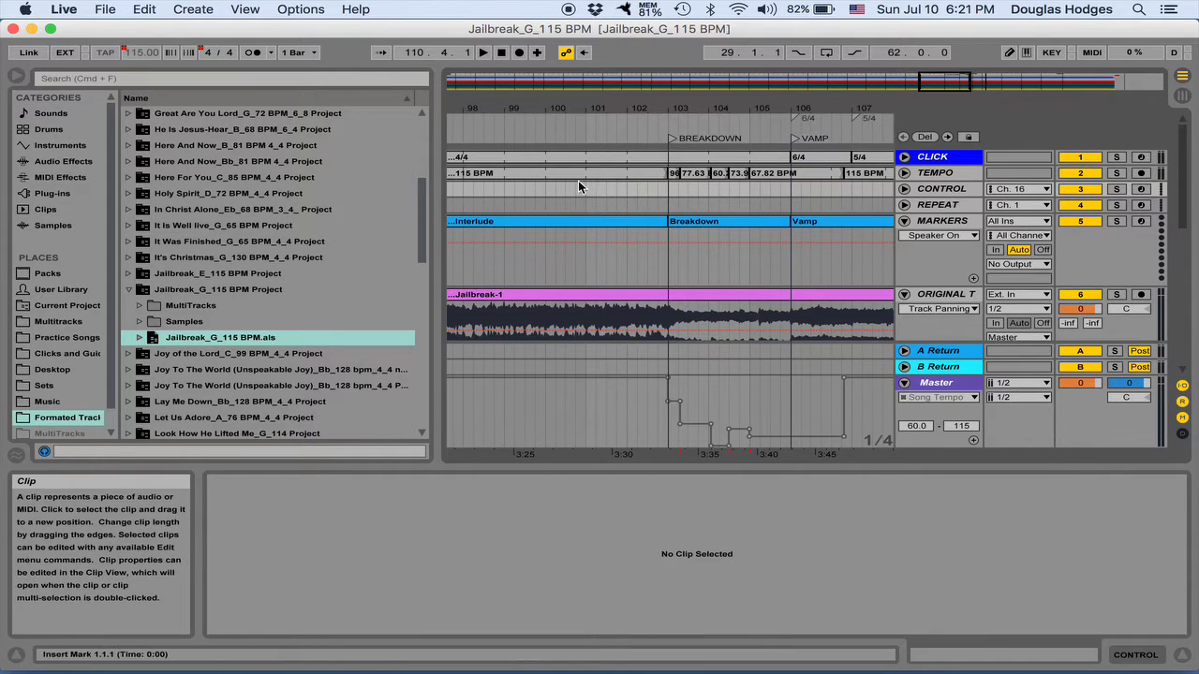
pyautogui.click(555, 199)
pyautogui.click(631, 197)
pyautogui.press('space')
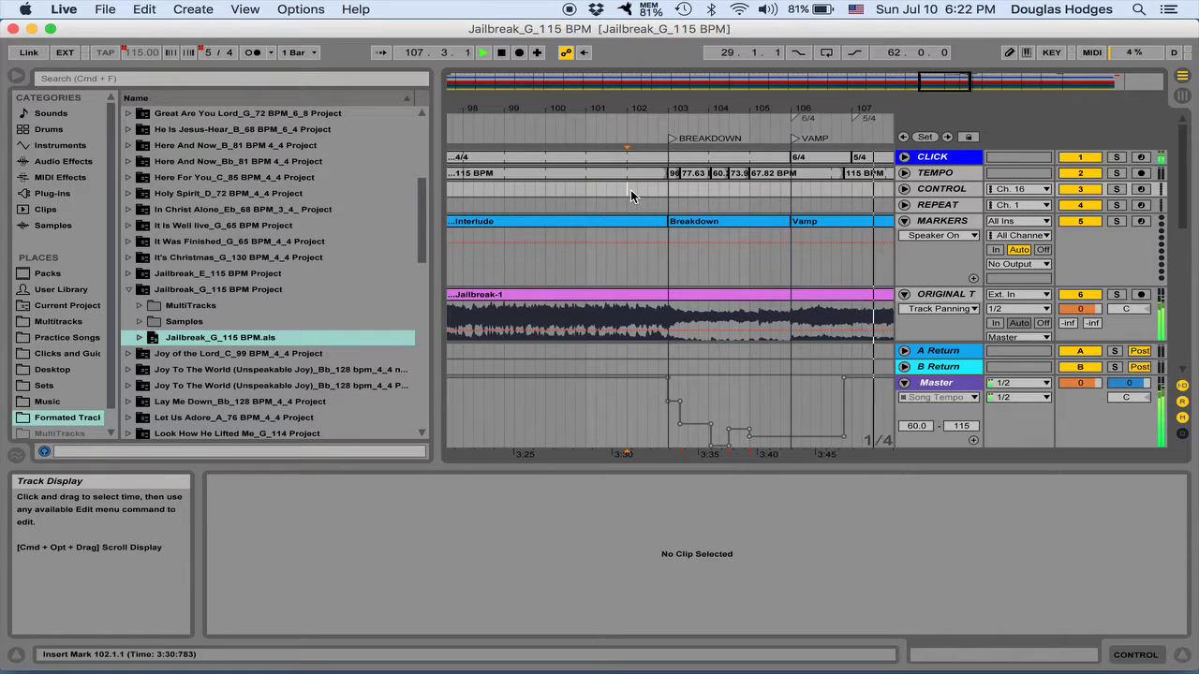
pyautogui.press('space')
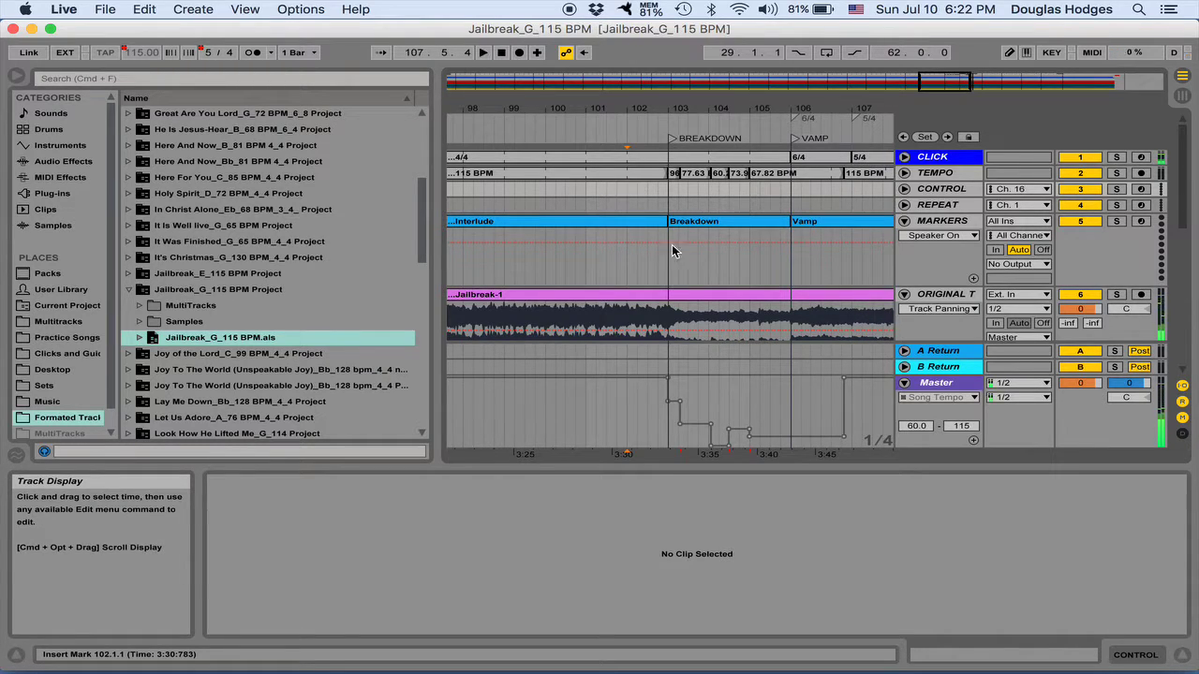
# - Narrow the browser and show the whole Jailbreak arrangement from bar 1 to the ERROR marker
pyautogui.hscroll(3, 680, 260)
pyautogui.hscroll(-4, 680, 259)
pyautogui.click(713, 431)
pyautogui.press('-')
pyautogui.press('-')
pyautogui.press('-')
pyautogui.press('-')
pyautogui.moveTo(431, 279); pyautogui.dragTo(241, 272)
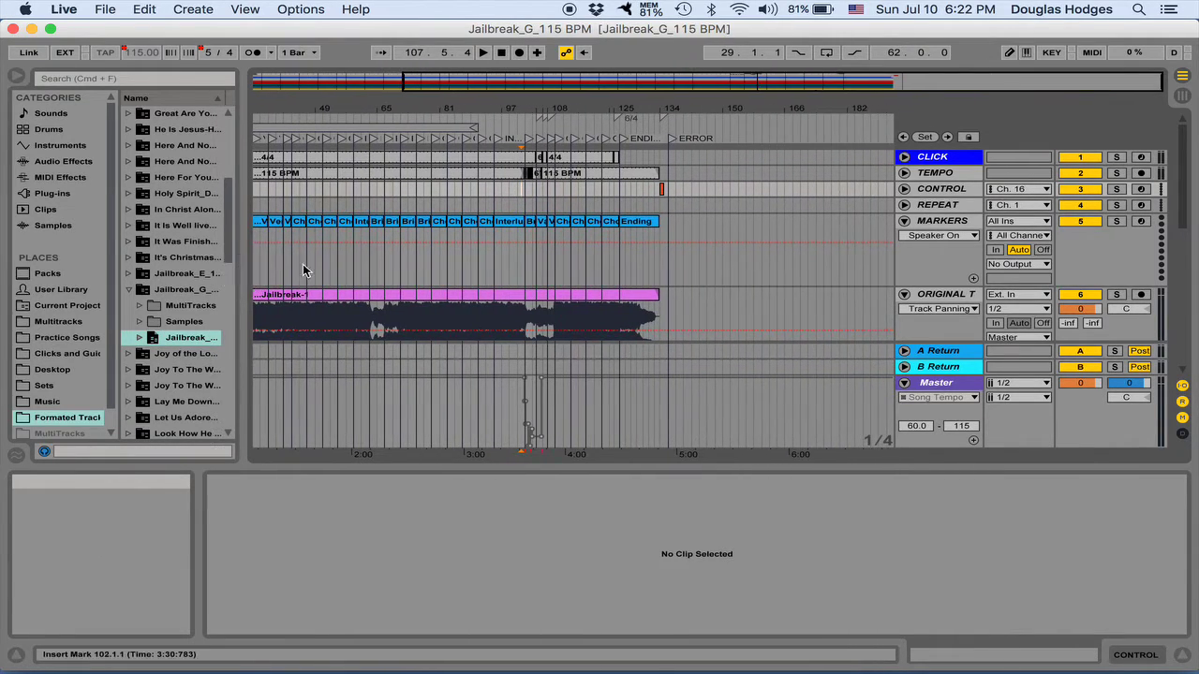
pyautogui.hscroll(-5, 422, 241)
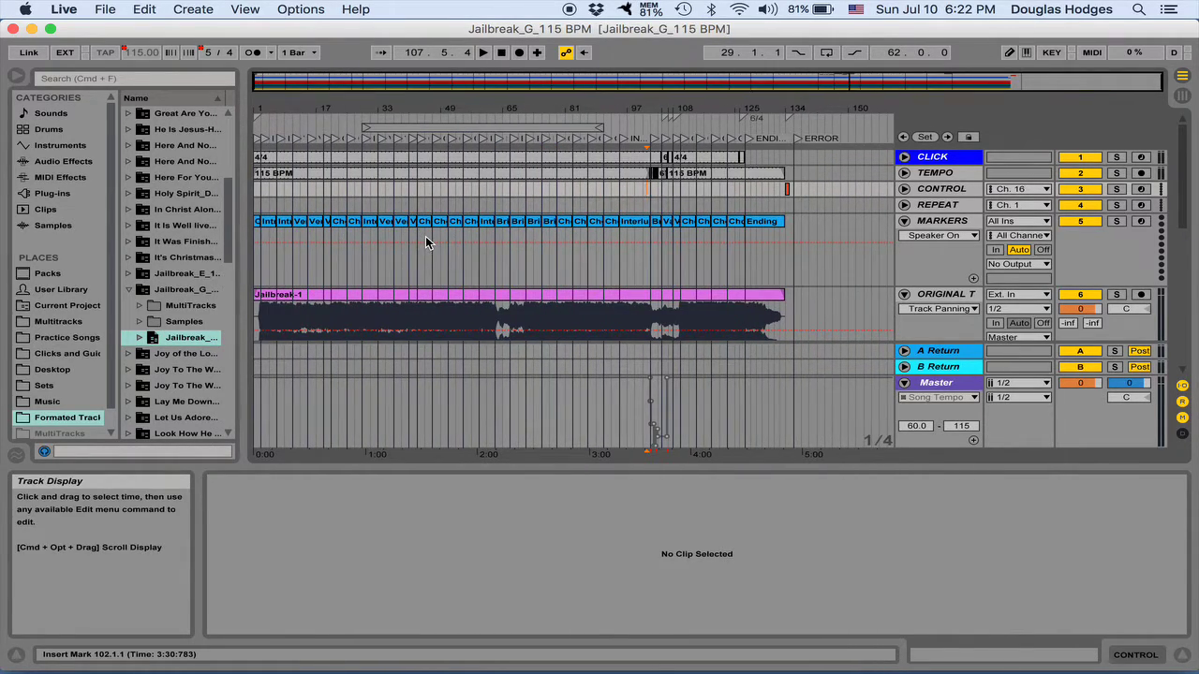